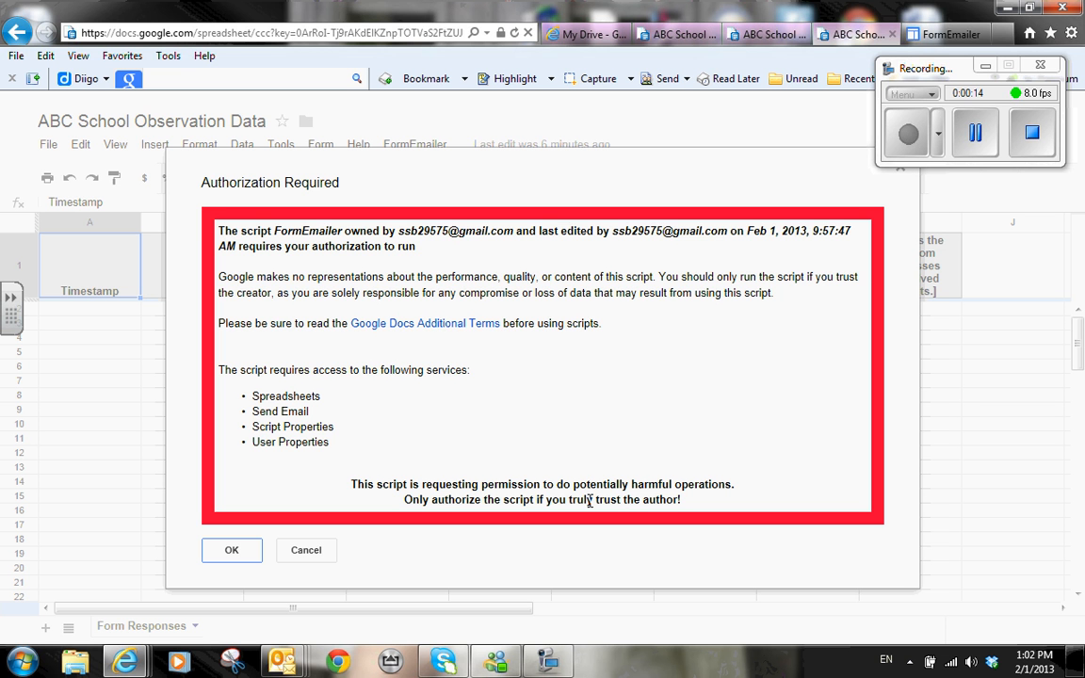
Step: Grant the FormEmailer script permission to run from the Authorization Required dialog
left_click(211, 557)
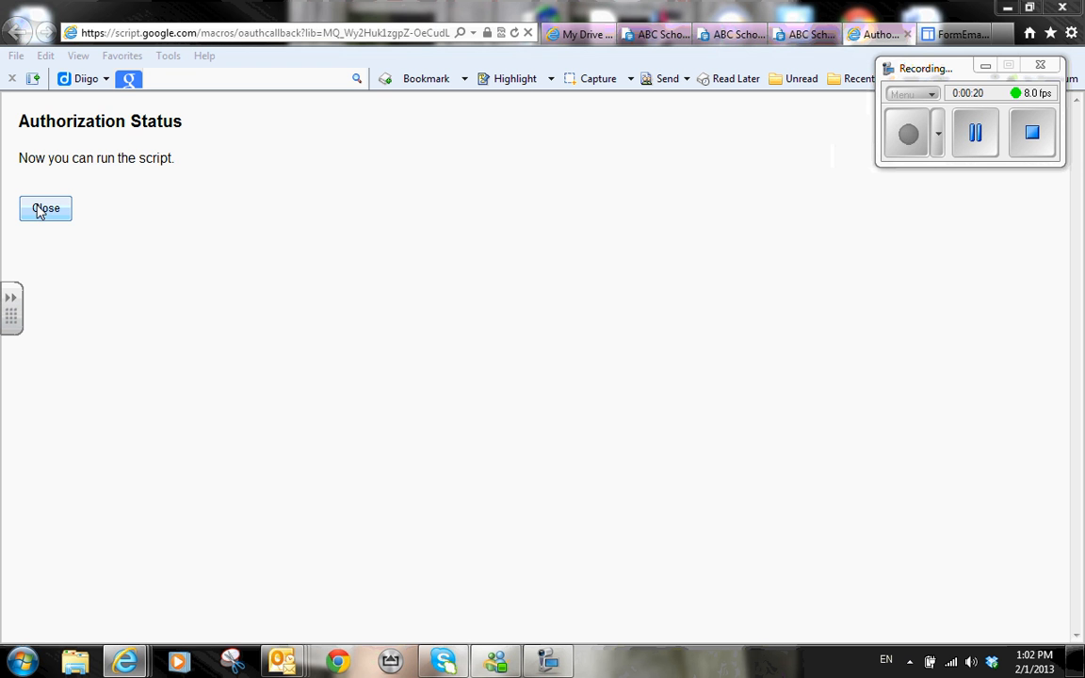
Step: Install FormEmailer in English for the Form Responses sheet, creating its FormEmailer settings sheet
left_click(47, 209)
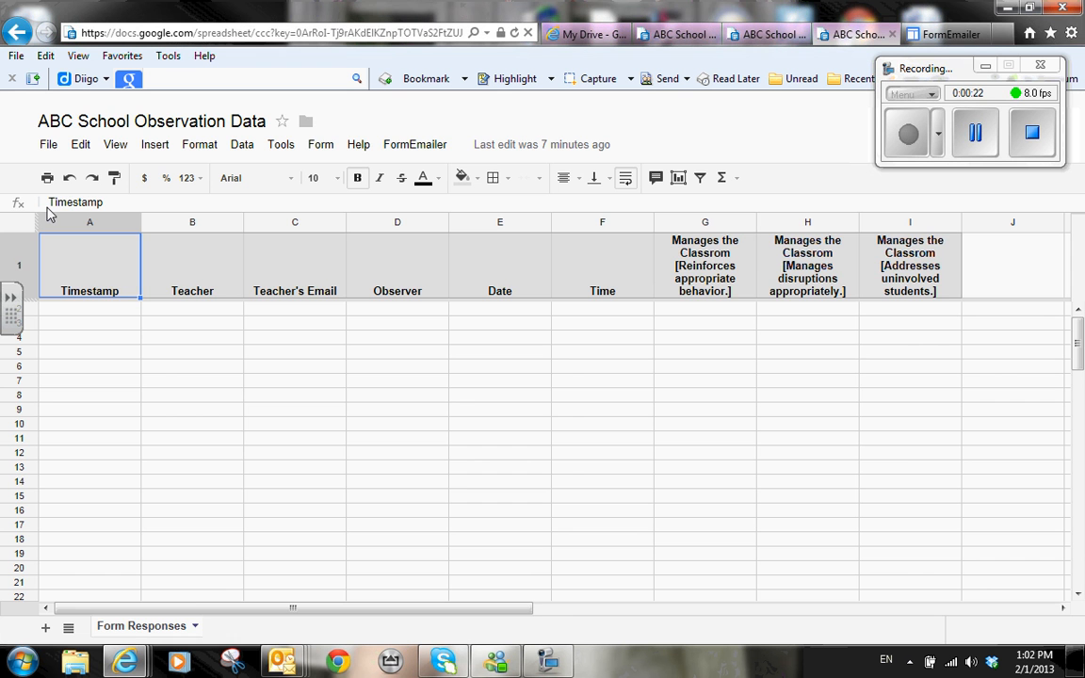
left_click(418, 148)
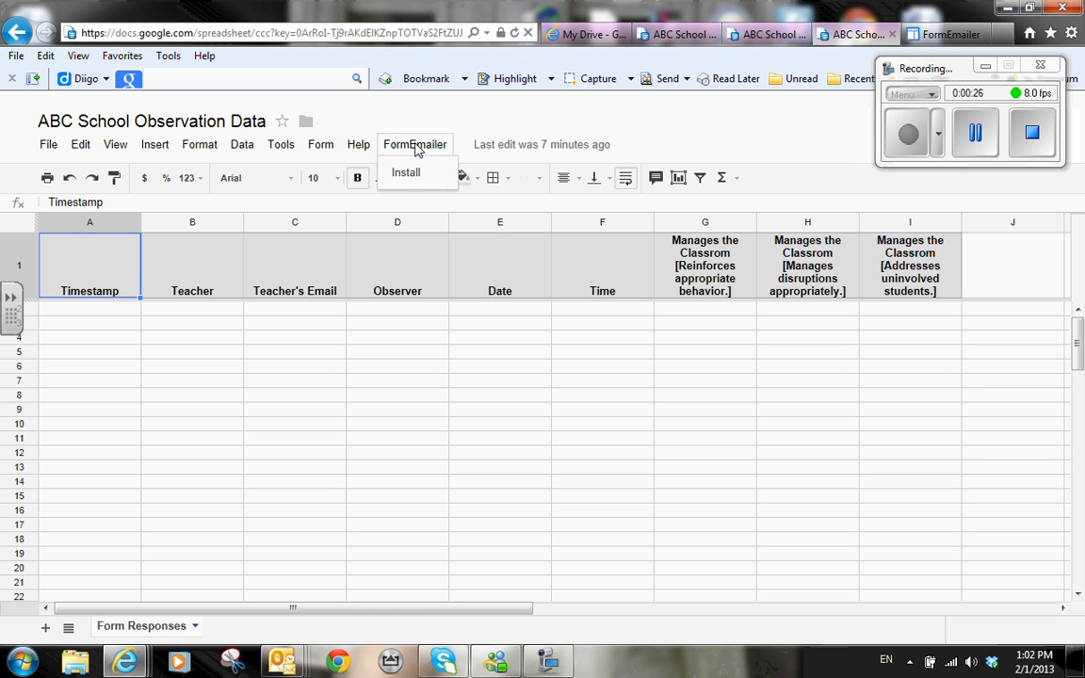
left_click(407, 175)
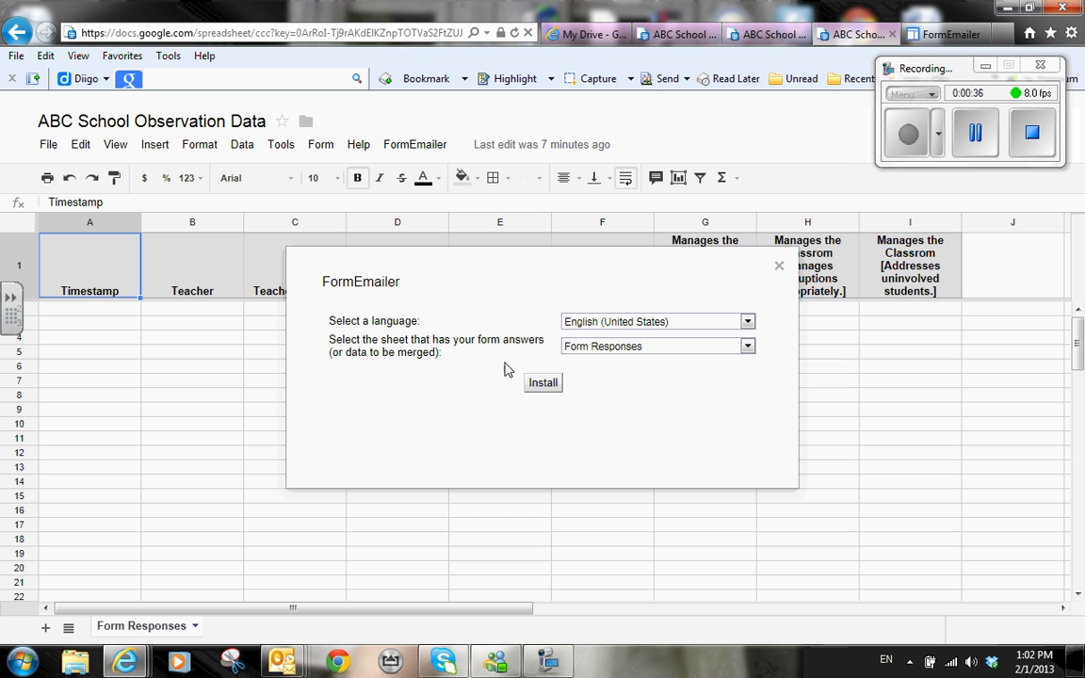
left_click(543, 385)
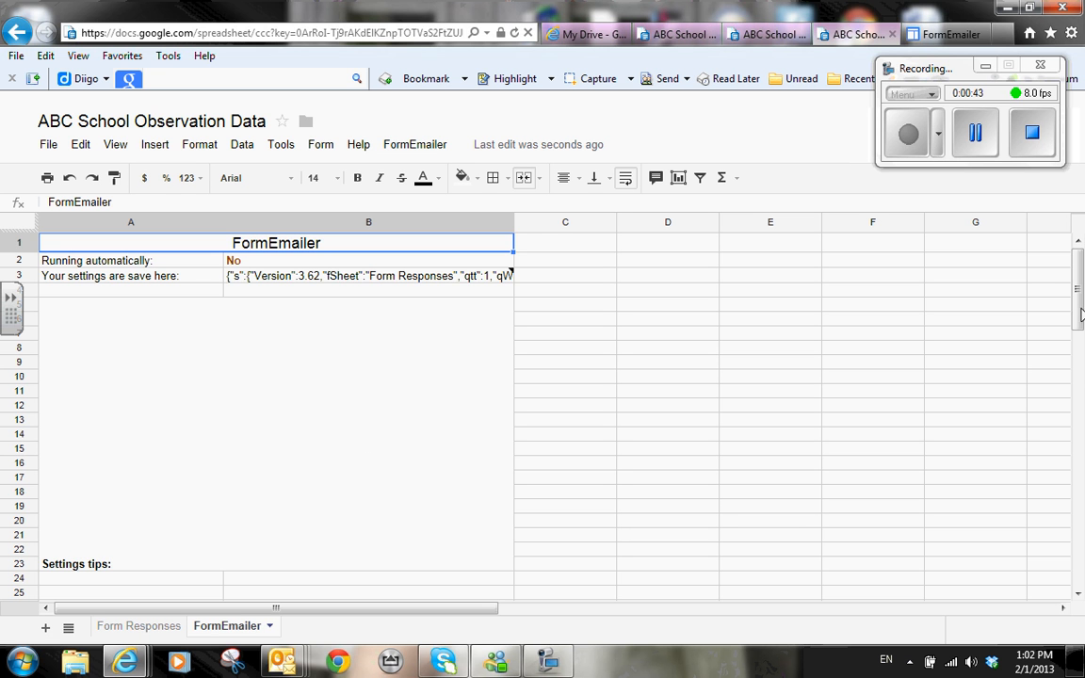
mouse_move(1078, 287)
left_mouse_down()
mouse_move(1078, 339)
mouse_move(1079, 303)
left_mouse_up()
Step: In FormEmailer Settings, change the Sender Name to 'ABC School Administration'
left_click(415, 148)
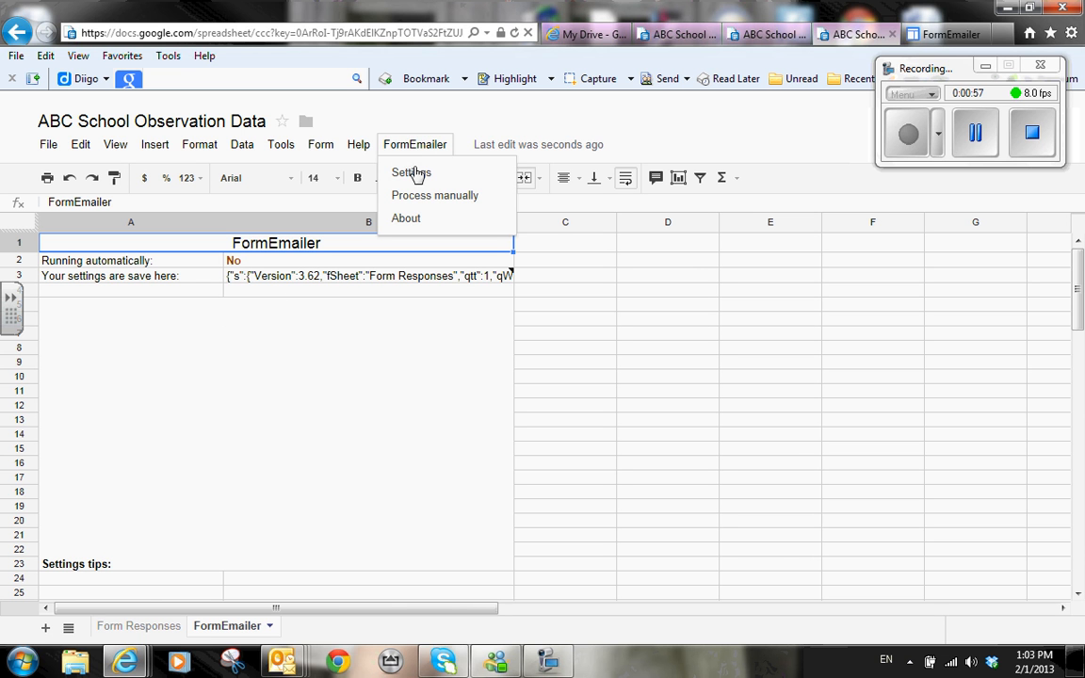
left_click(418, 177)
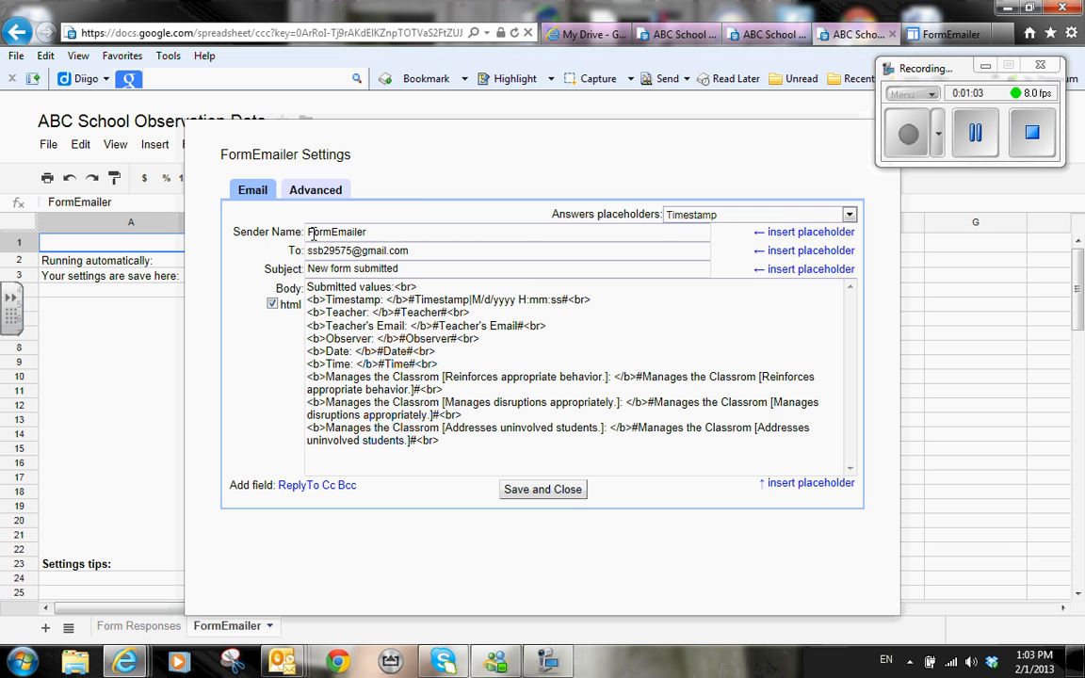
left_click_drag(372, 232, 296, 231)
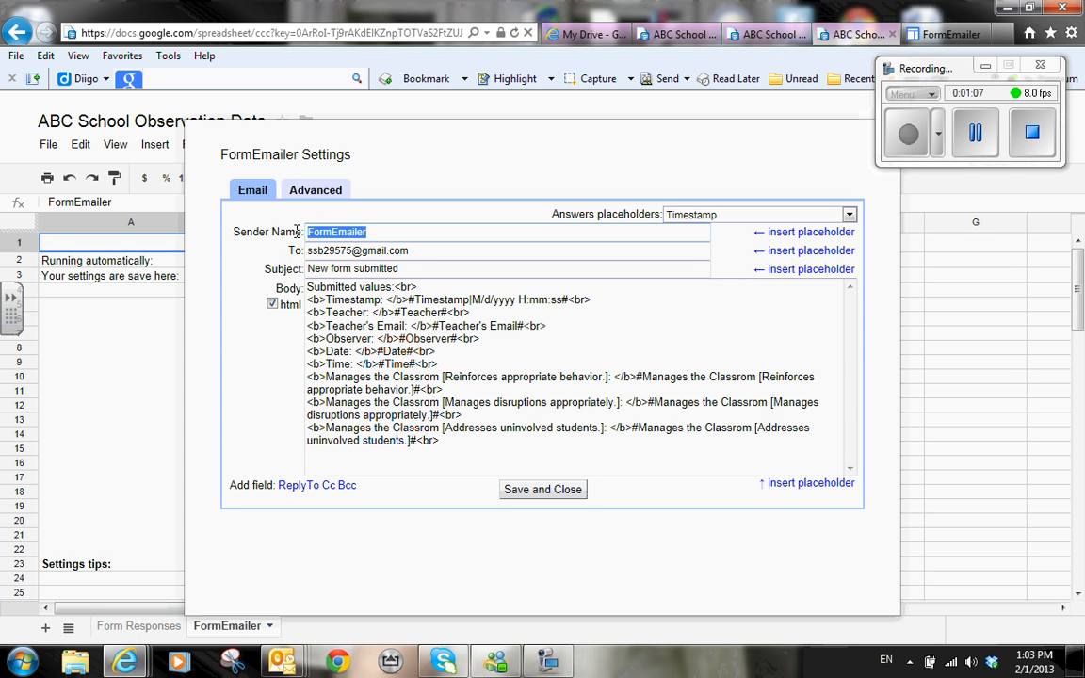
type("ABC ")
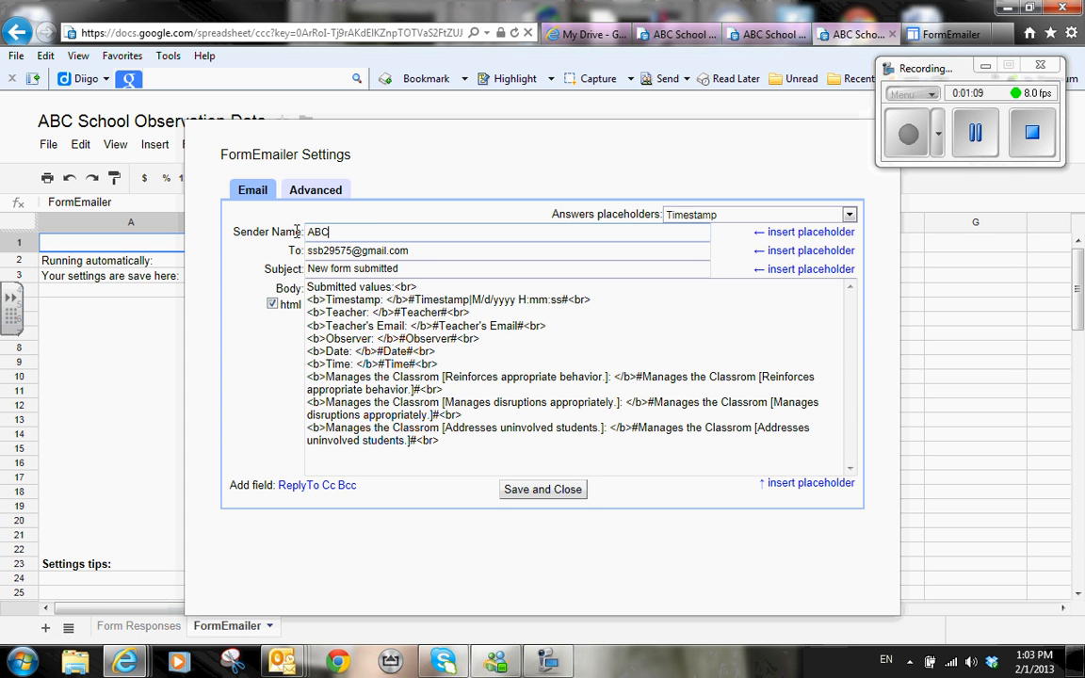
type("School Administration")
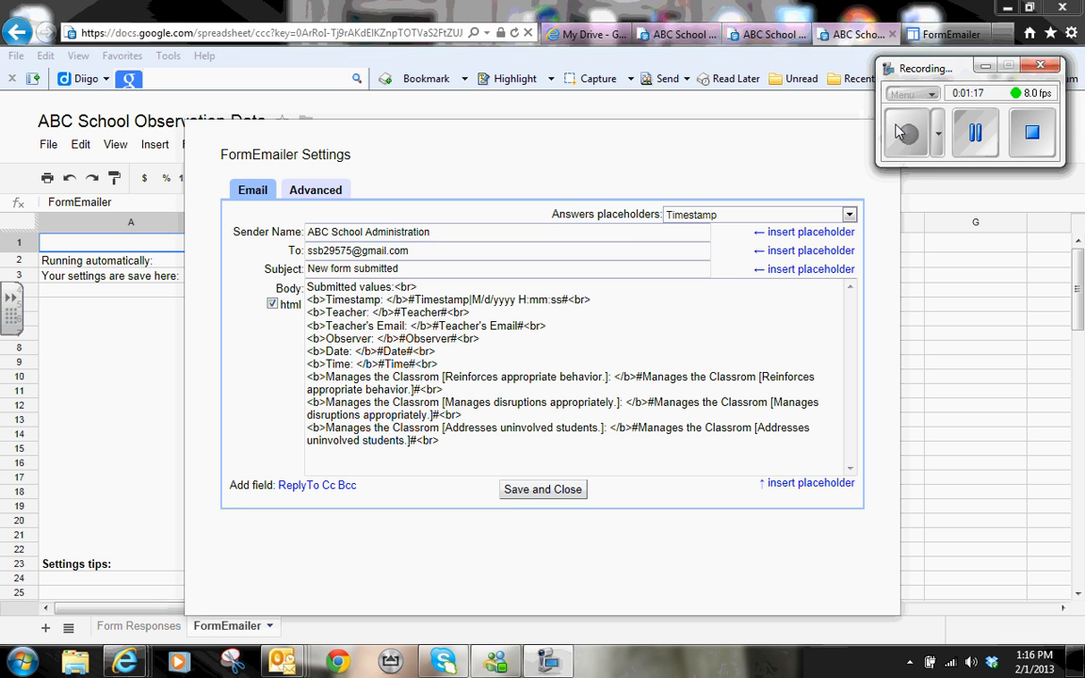
left_click(482, 251)
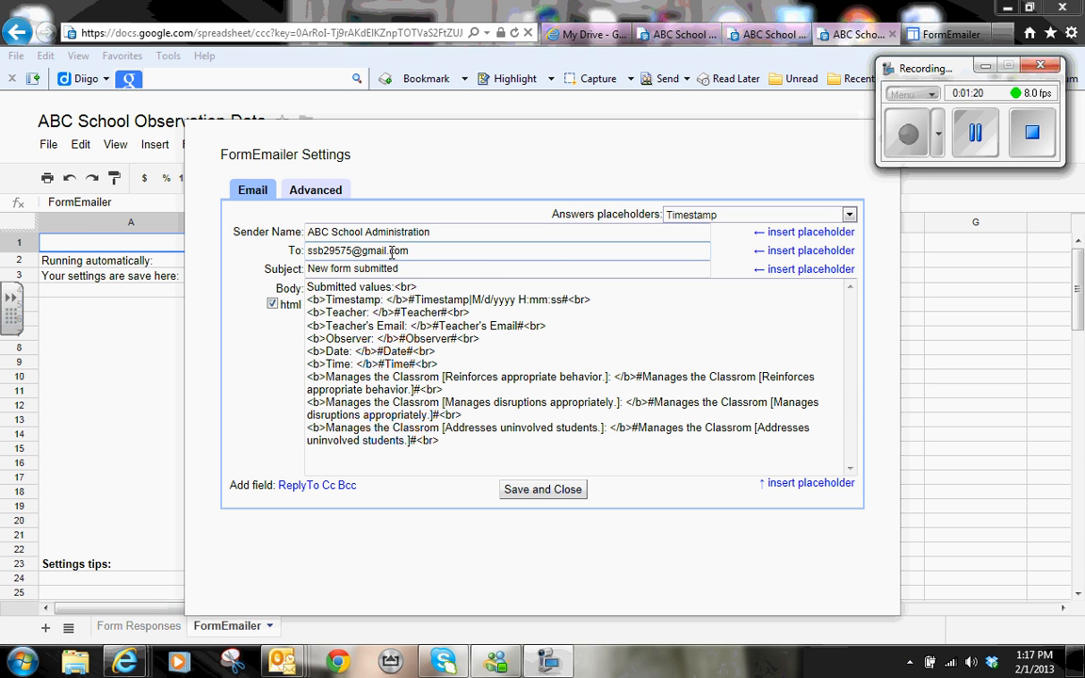
Step: Replace the recipient with the school district e-mail address, followed by a comma
key("BackSpace")
key("BackSpace")
key("BackSpace")
key("BackSpace")
key("BackSpace")
key("BackSpace")
key("BackSpace")
key("BackSpace")
key("BackSpace")
key("BackSpace")
key("BackSpace")
key("BackSpace")
key("BackSpace")
key("BackSpace")
key("BackSpace")
key("BackSpace")
key("BackSpace")
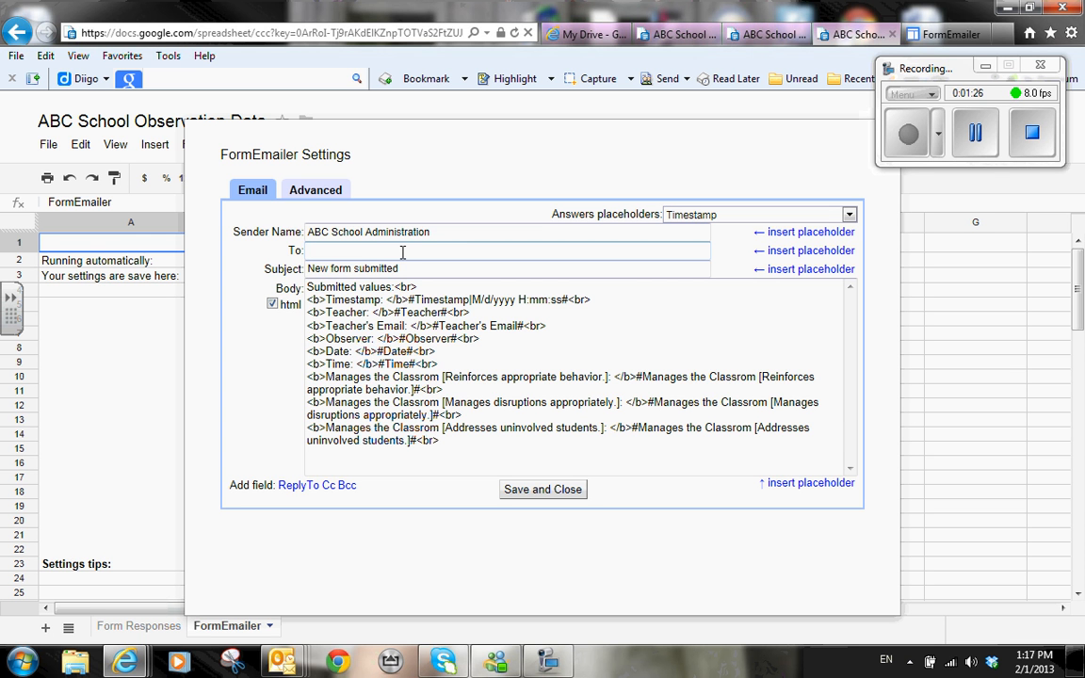
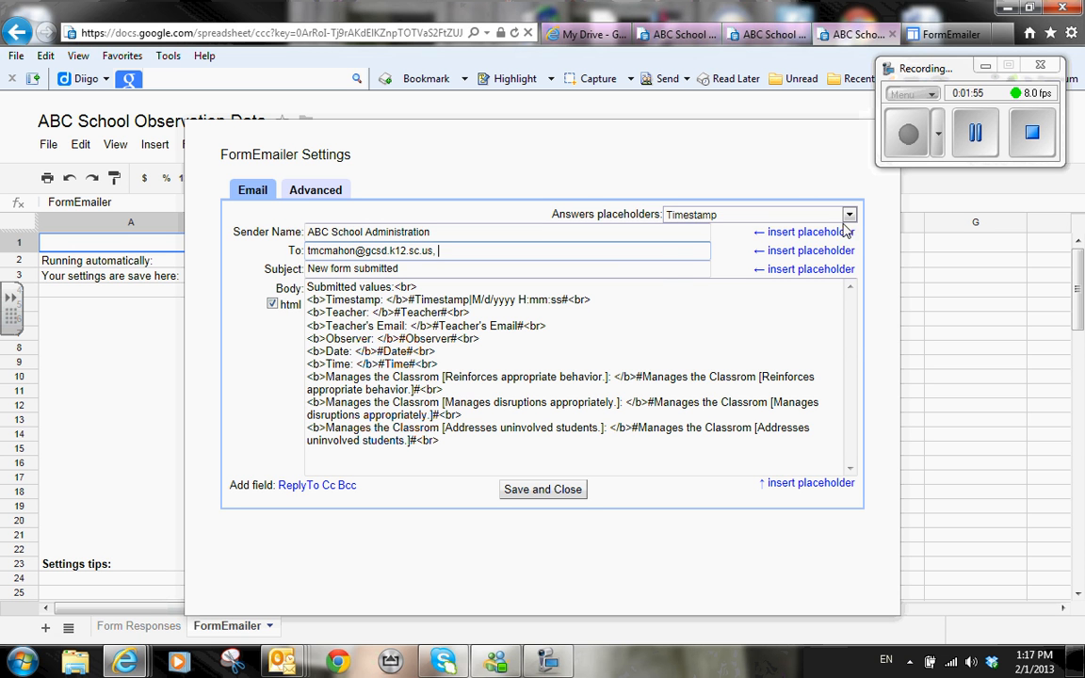
Step: Insert the Teacher's Email answer placeholder into the recipients, then remove it
left_click(848, 216)
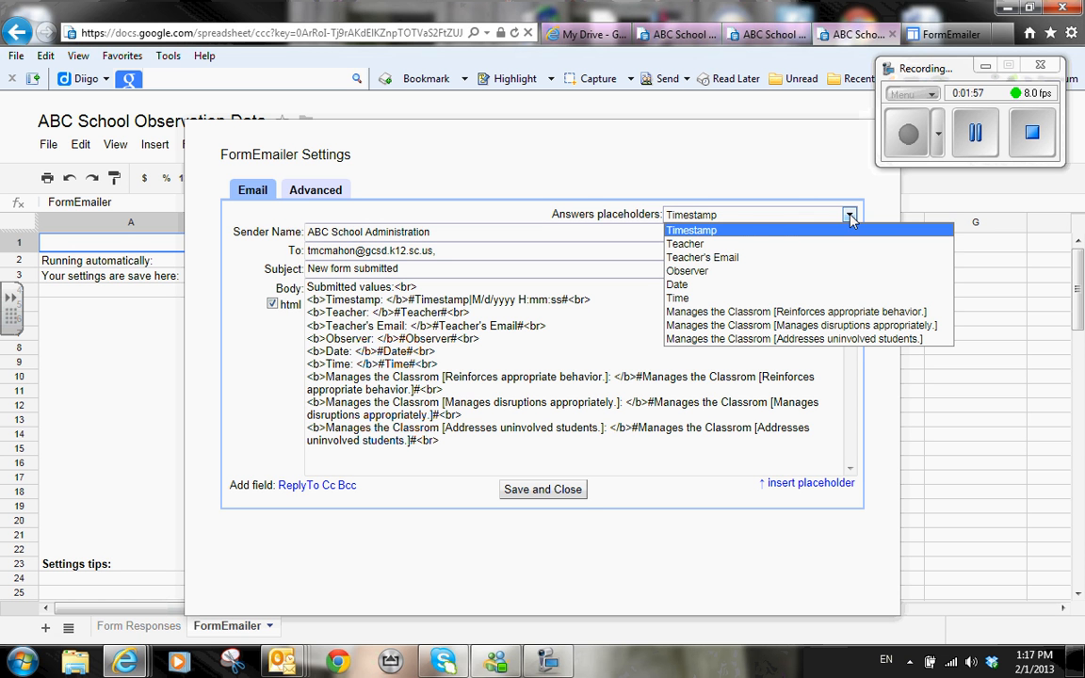
left_click(739, 258)
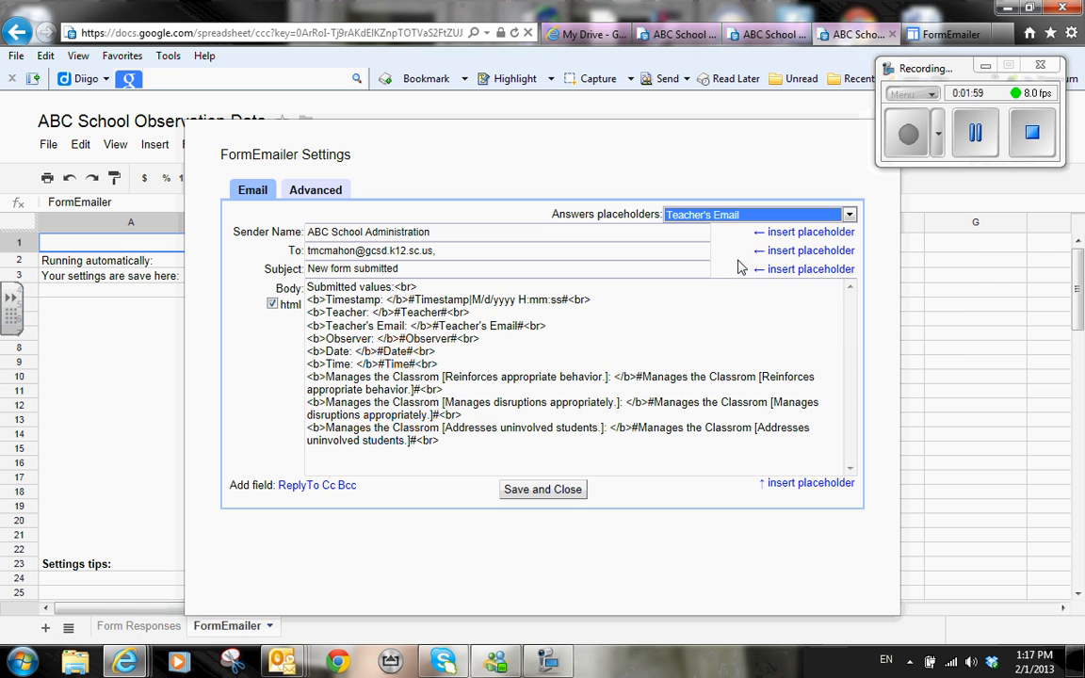
left_click(792, 252)
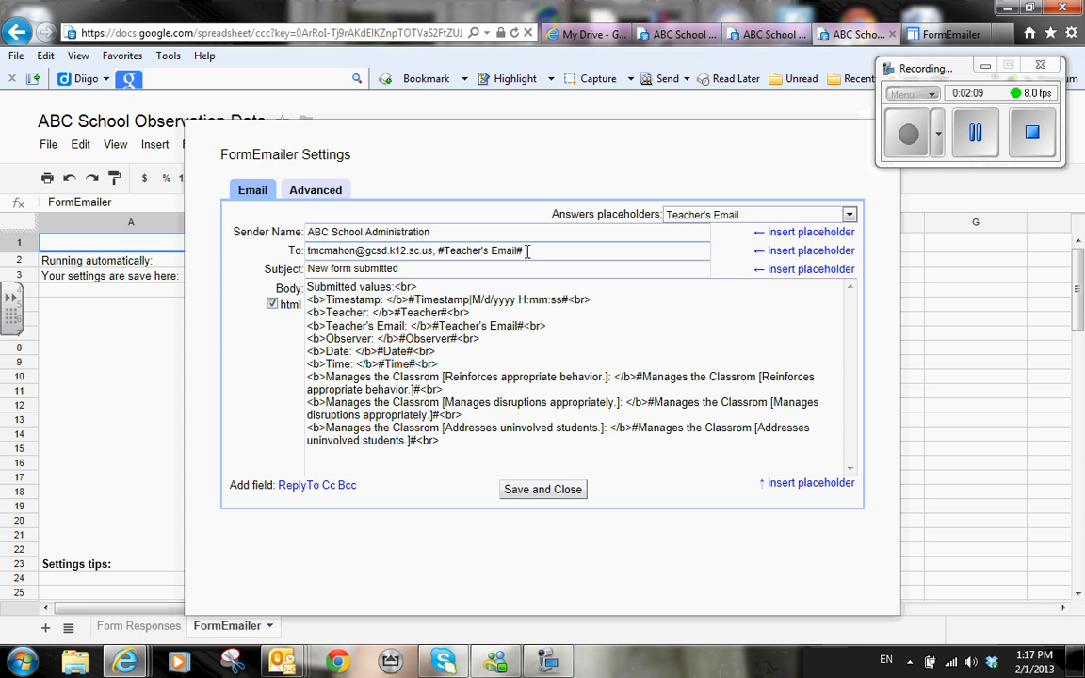
key("BackSpace")
key("BackSpace")
key("BackSpace")
key("BackSpace")
key("BackSpace")
key("BackSpace")
key("BackSpace")
key("BackSpace")
key("BackSpace")
key("BackSpace")
key("BackSpace")
key("BackSpace")
key("BackSpace")
key("BackSpace")
key("BackSpace")
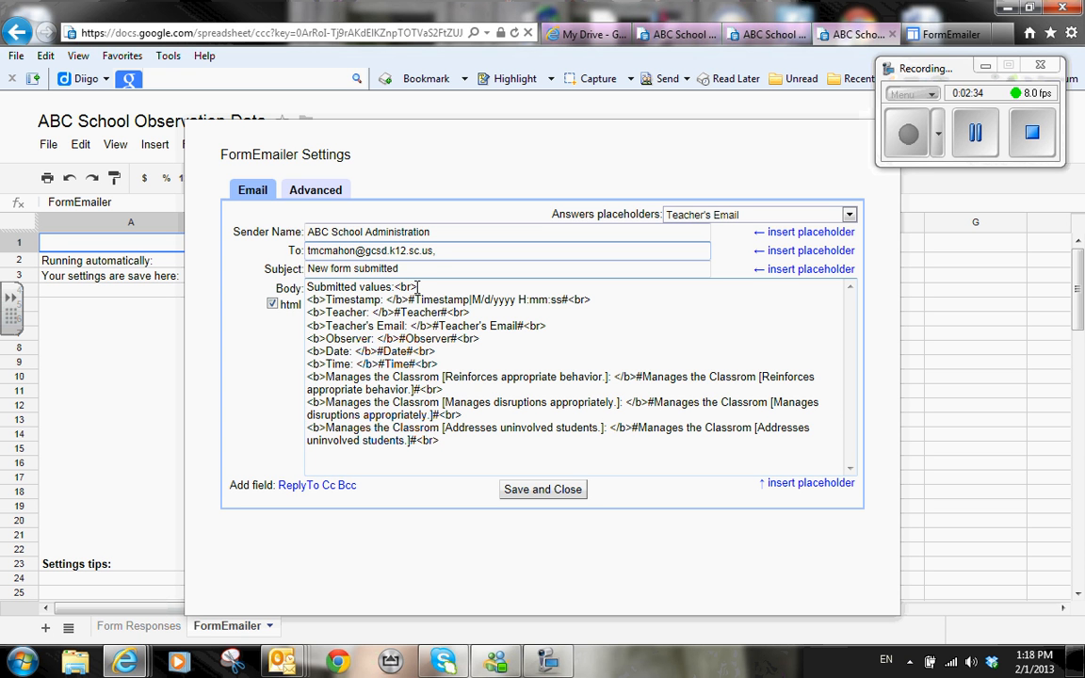
Step: Replace the Submitted values line with 'Dear Teacher, <b>' and add a colon after Timestamp
left_click(417, 287)
key("BackSpace")
key("BackSpace")
key("BackSpace")
key("BackSpace")
key("BackSpace")
key("BackSpace")
key("BackSpace")
key("BackSpace")
key("BackSpace")
key("BackSpace")
key("BackSpace")
key("BackSpace")
key("BackSpace")
key("BackSpace")
key("BackSpace")
key("BackSpace")
key("BackSpace")
key("BackSpace")
key("BackSpace")
key("BackSpace")
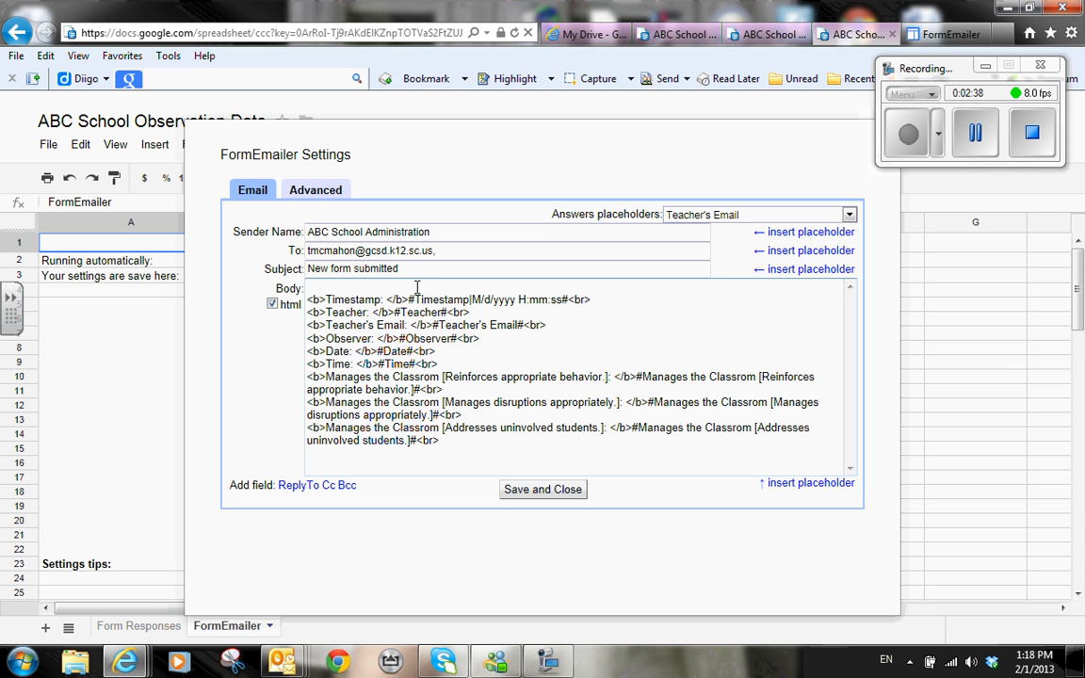
type("Dear")
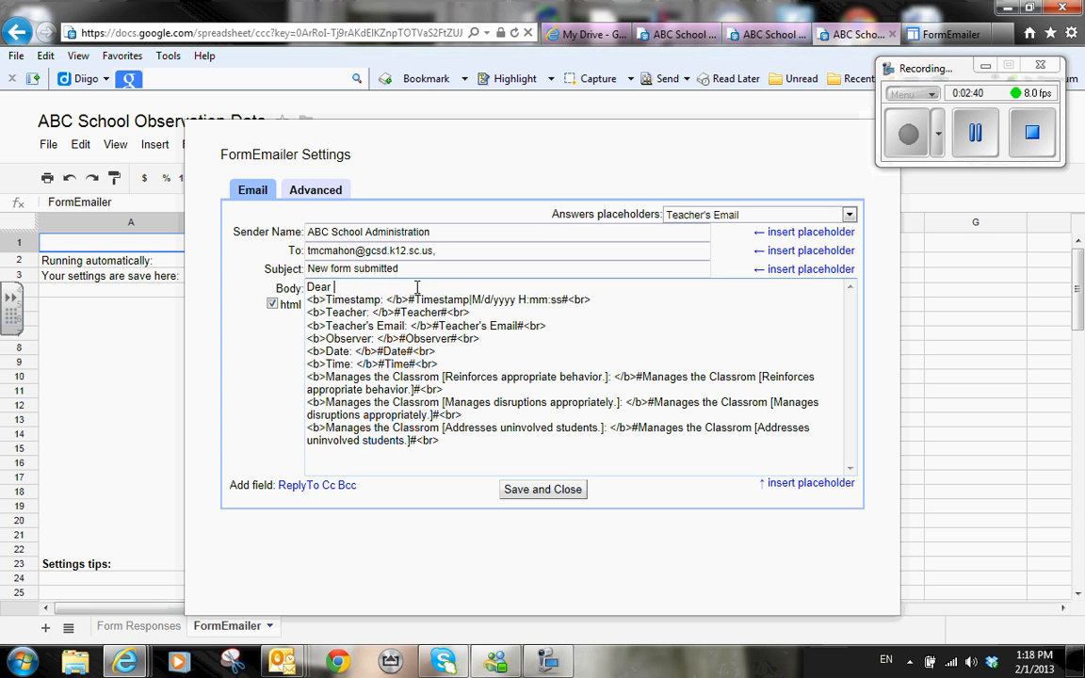
type(" t")
key("BackSpace")
type("Teache")
type("r, <b>")
key("Return")
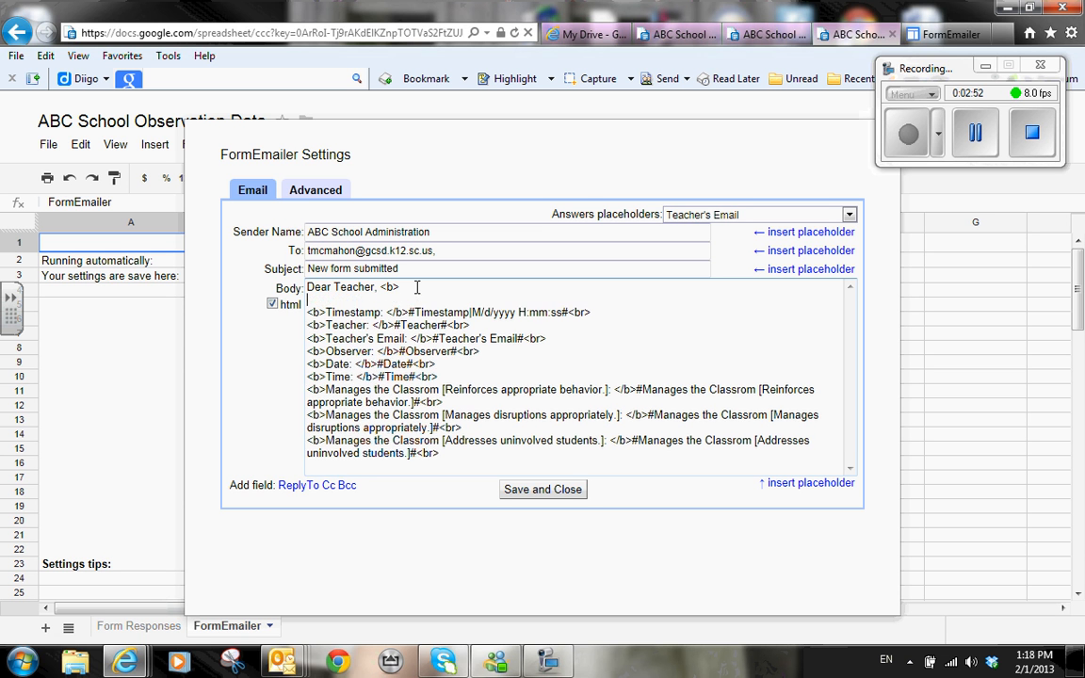
left_click(382, 311)
type(":")
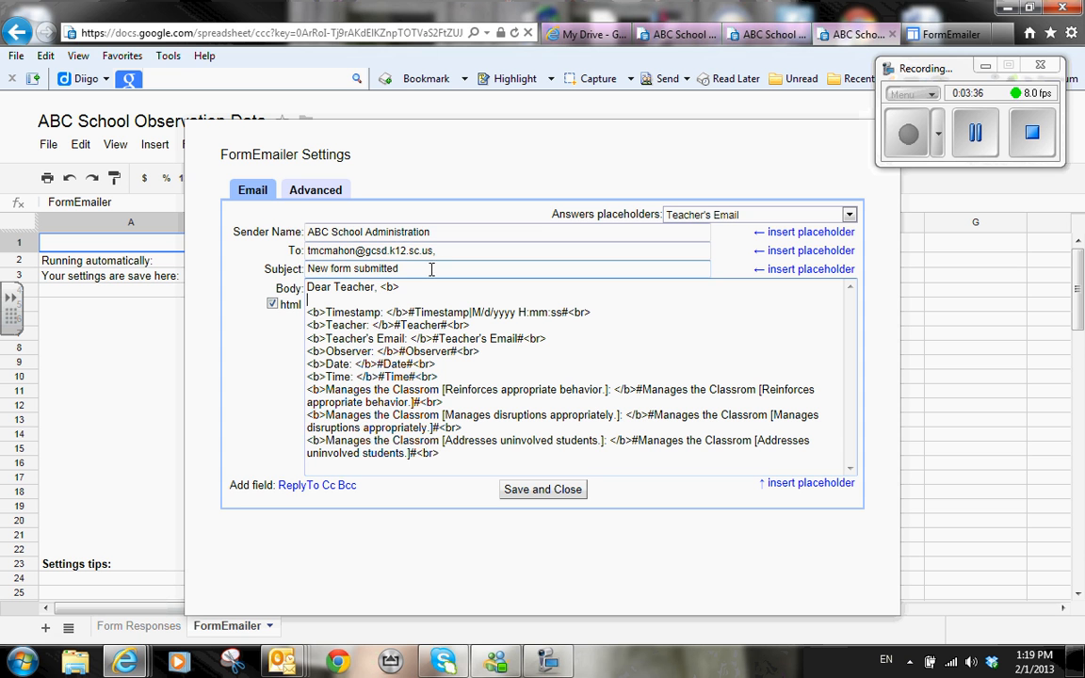
Step: Change the email subject to 'Observation Data' and save the FormEmailer settings
left_click_drag(410, 271, 299, 282)
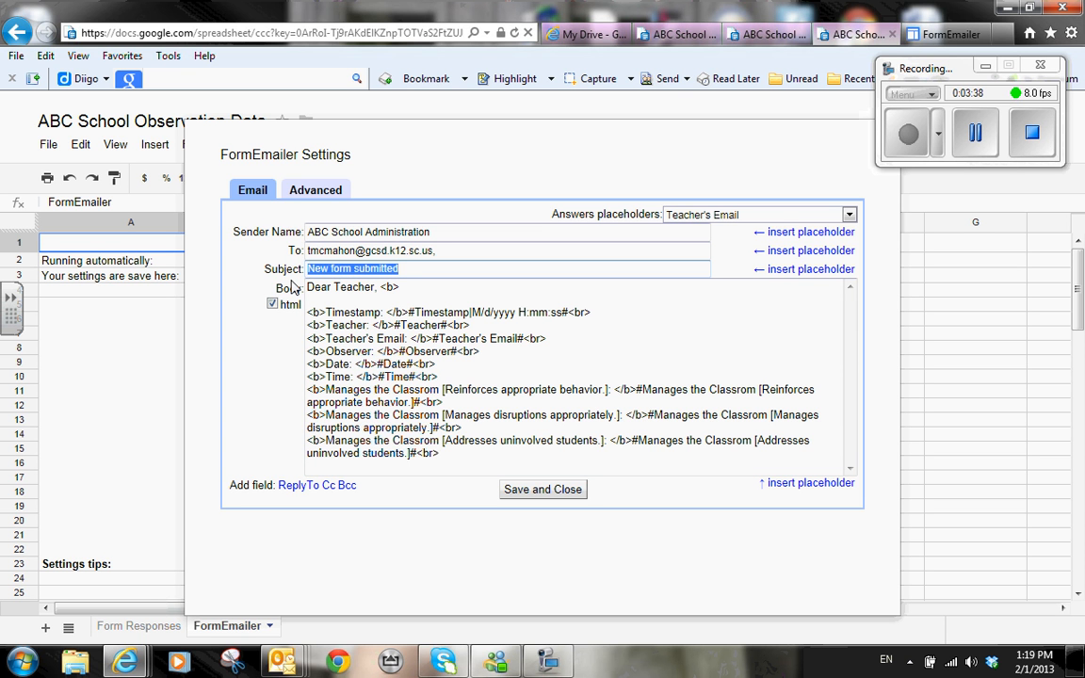
type("Observation Data")
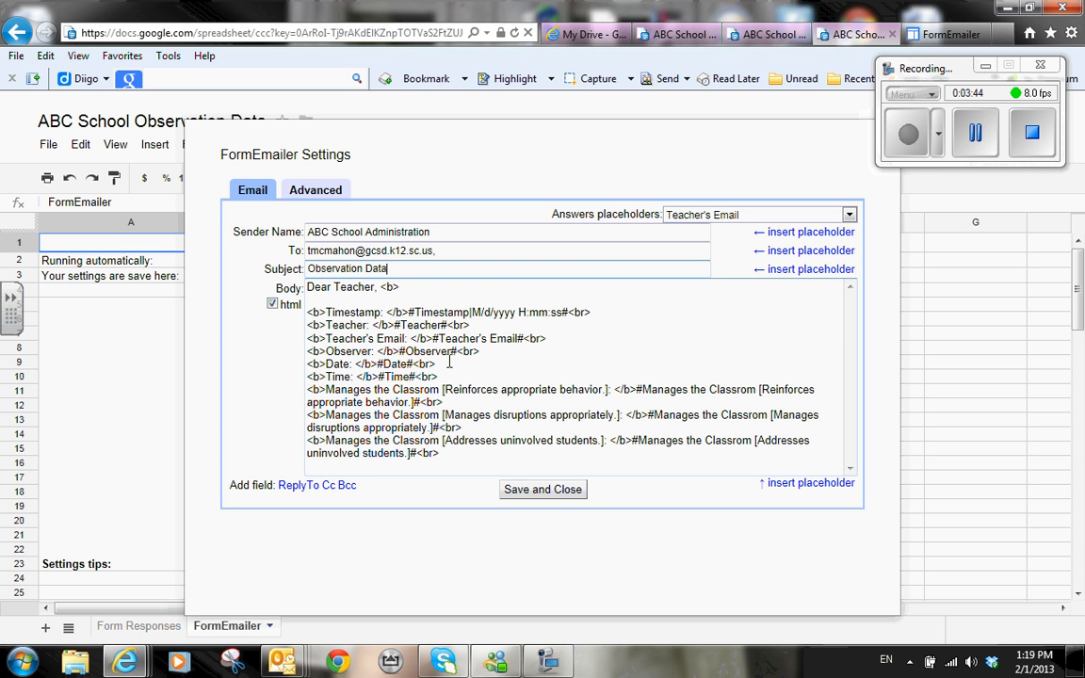
left_click(534, 492)
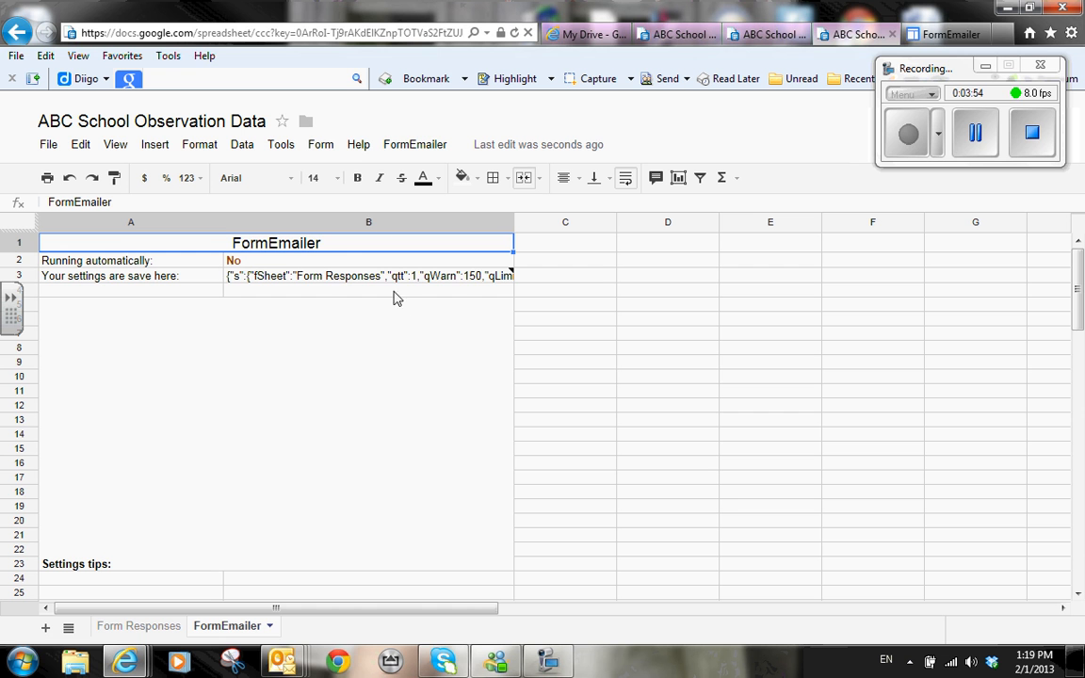
left_click(321, 146)
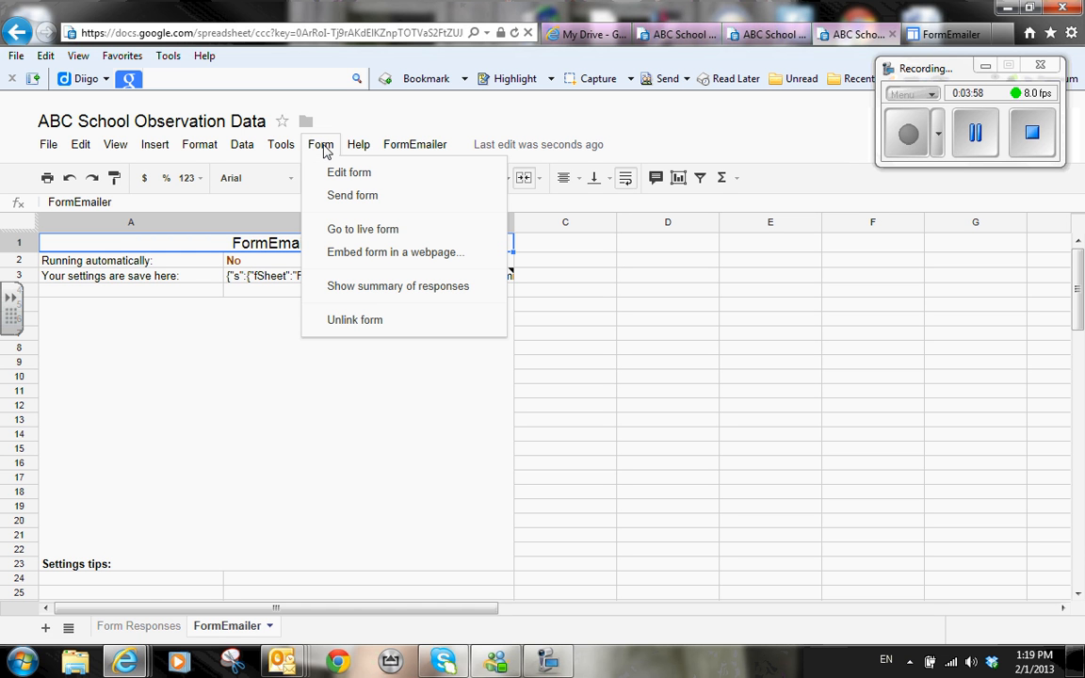
mouse_move(296, 149)
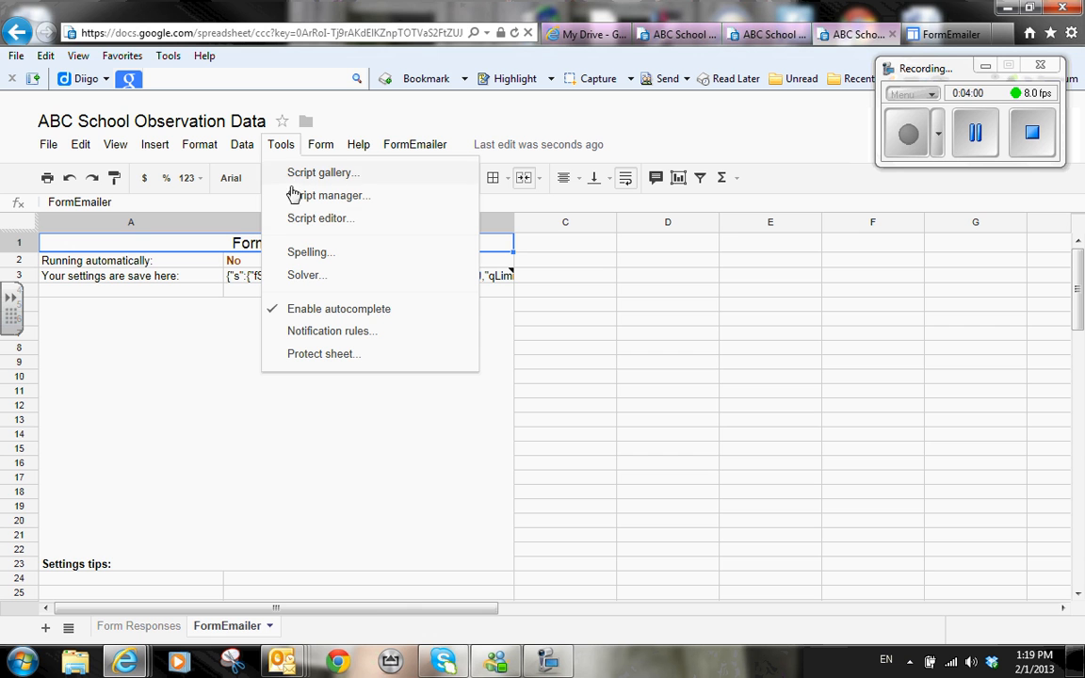
Step: In the script editor's triggers, add and save a time-driven minutes trigger running timeDriven every minute
left_click(295, 224)
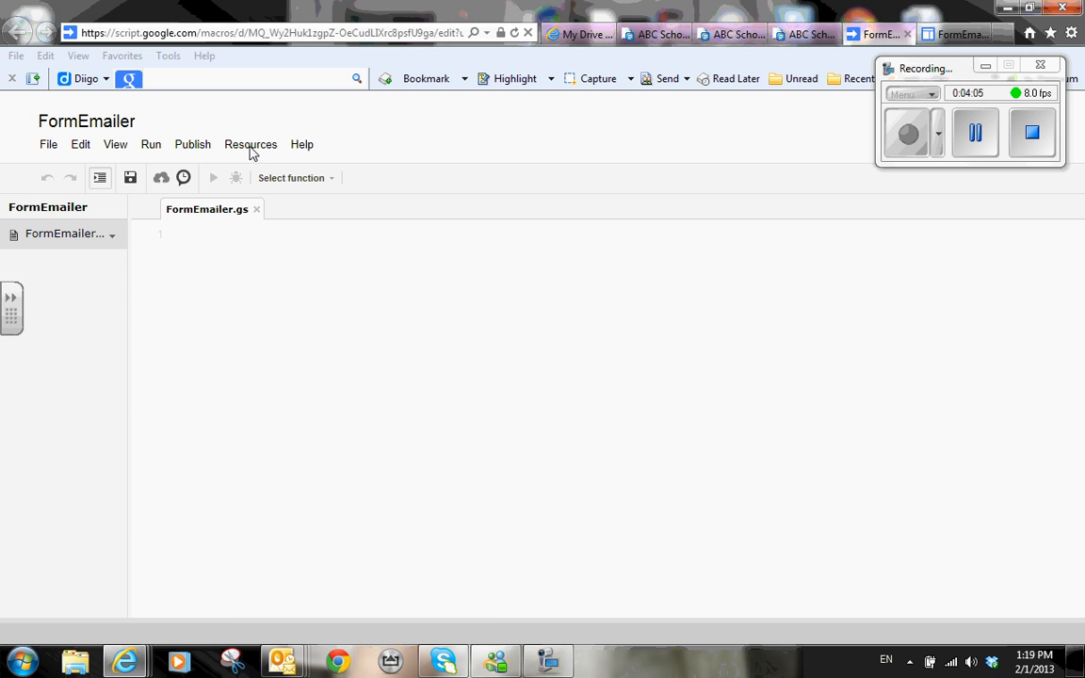
left_click(250, 148)
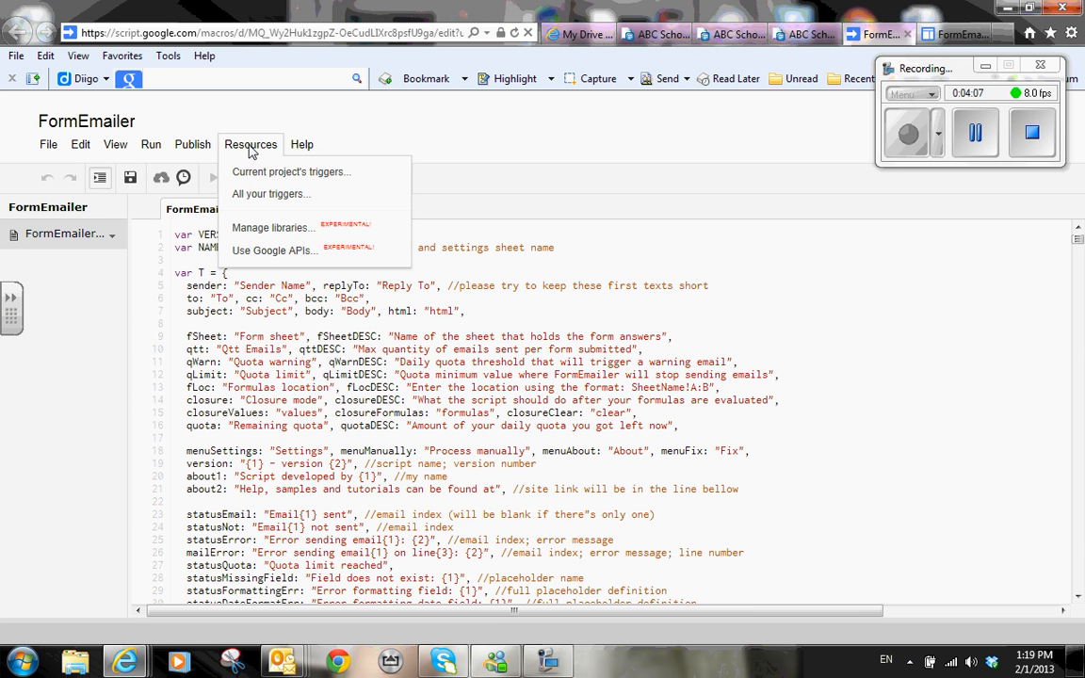
left_click(251, 195)
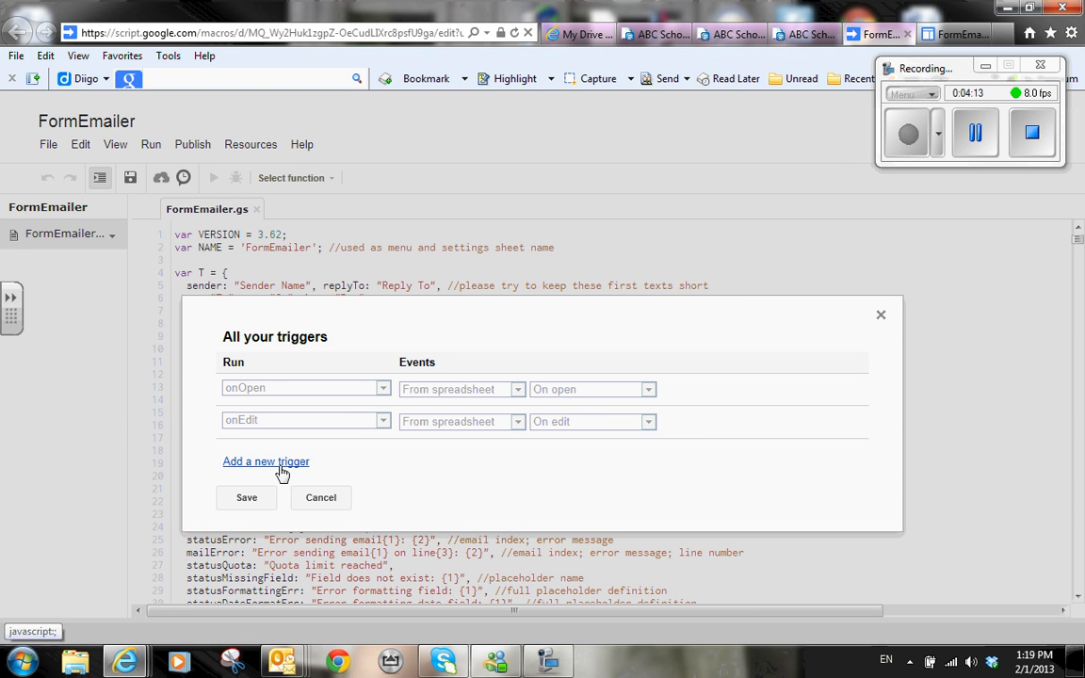
left_click(280, 463)
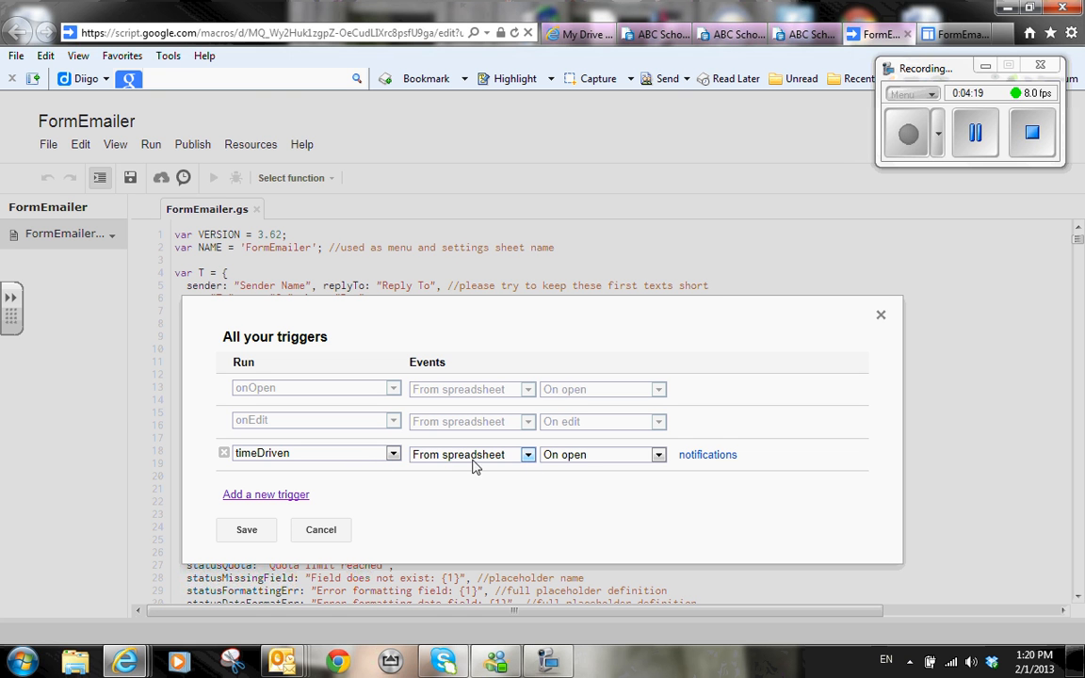
left_click(527, 455)
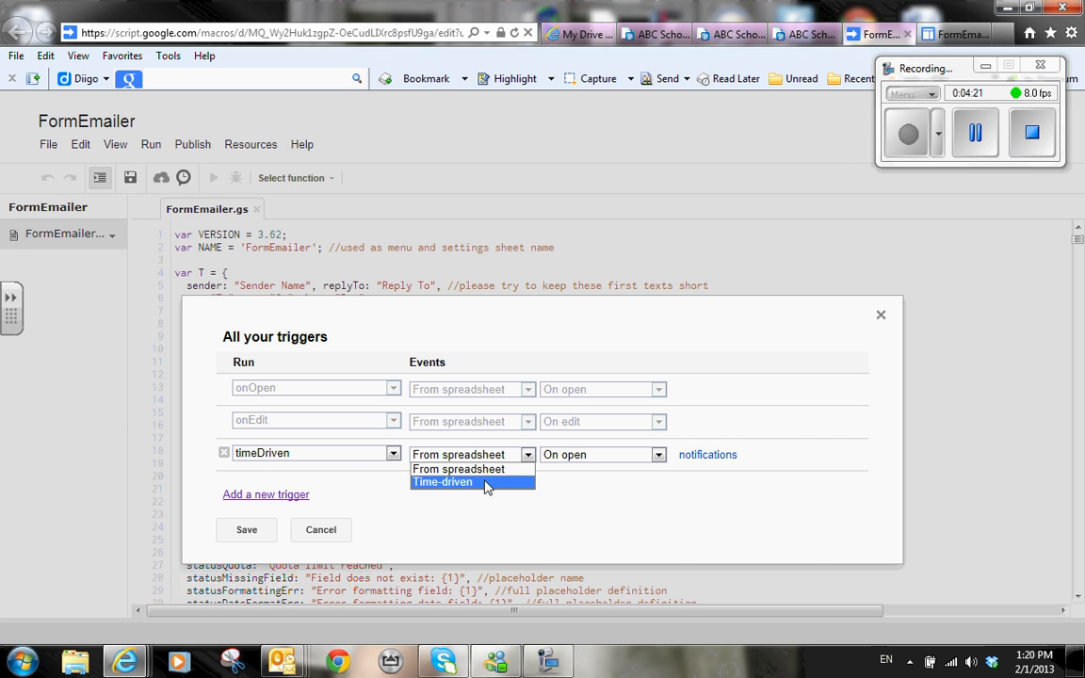
left_click(485, 481)
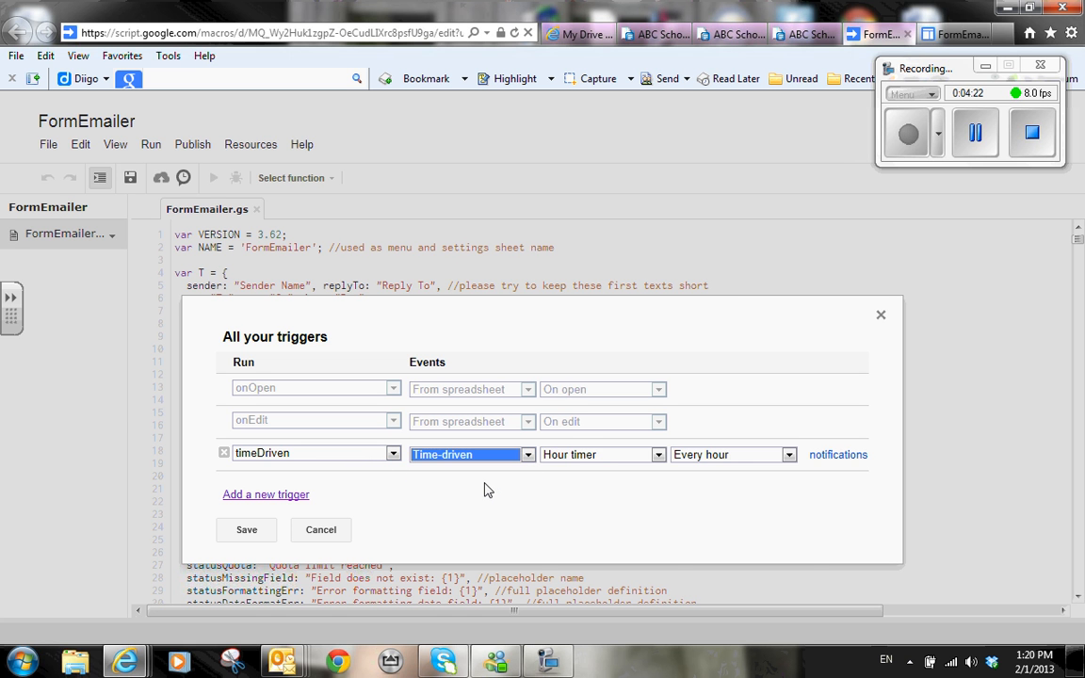
left_click(658, 454)
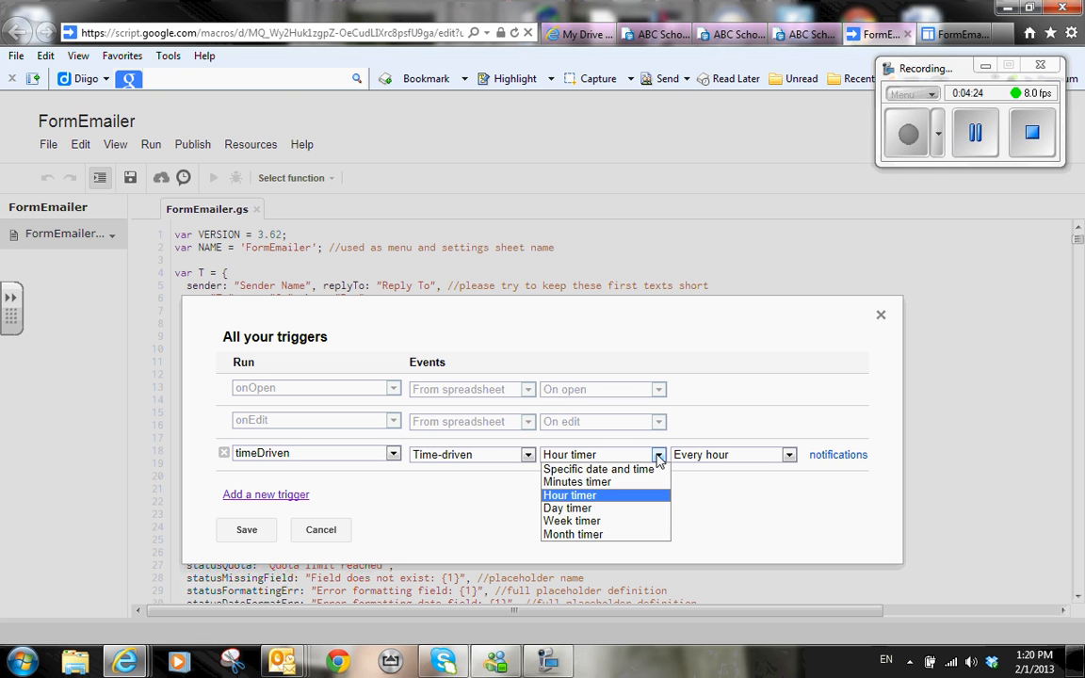
left_click(608, 480)
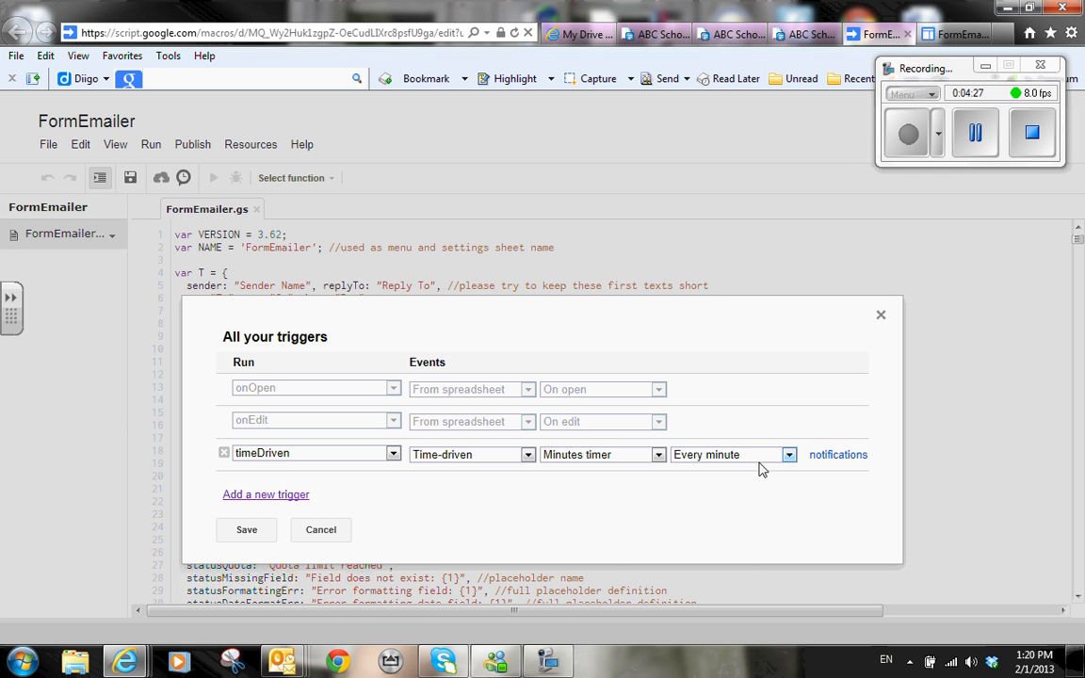
left_click(246, 531)
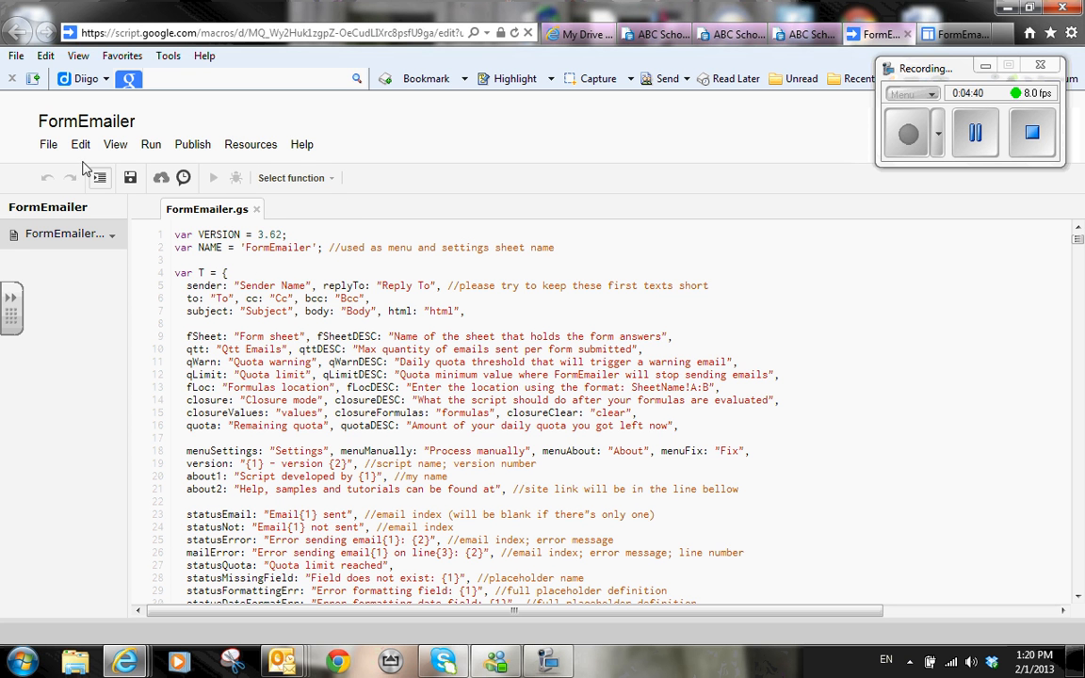
Step: Save the FormEmailer script project and switch to the ABC School Observation Form
left_click(129, 179)
left_click(805, 37)
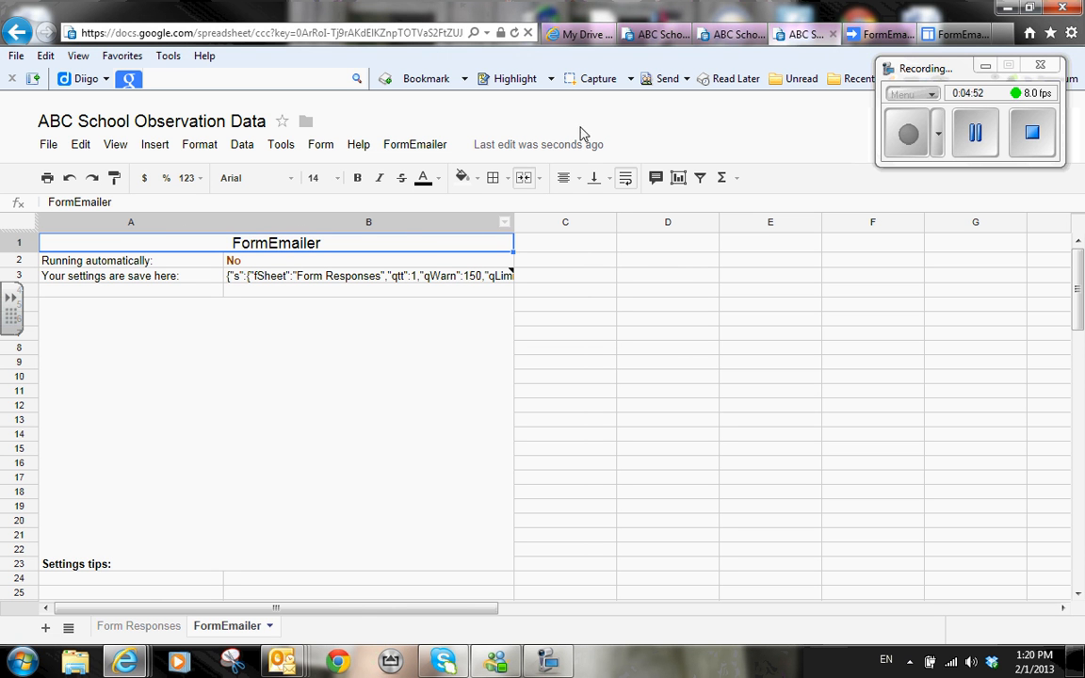
left_click(734, 35)
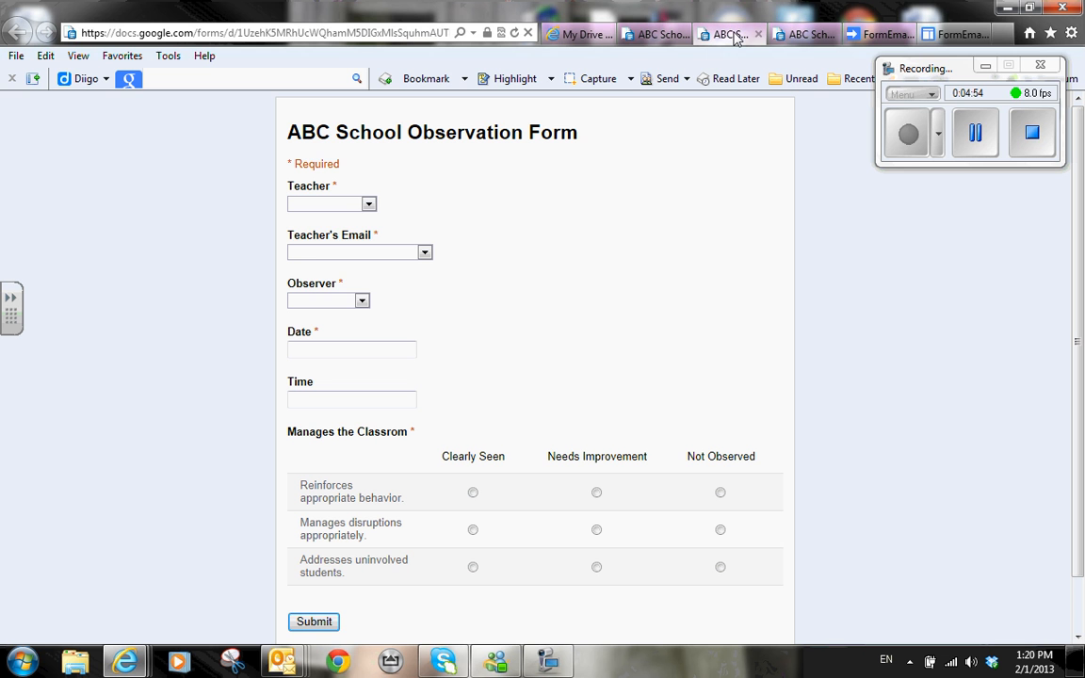
Step: Choose the teacher, teacher's e-mail and observer, and enter date 2/1/2013 and time 1:22 P.M
left_click(369, 204)
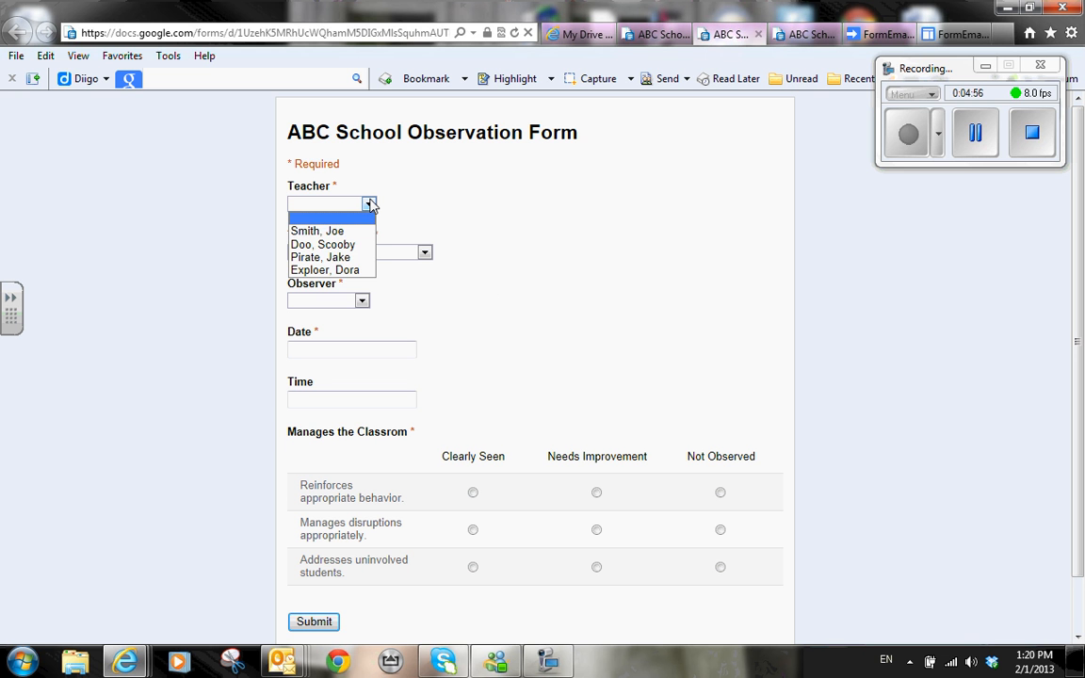
left_click(339, 257)
left_click(425, 254)
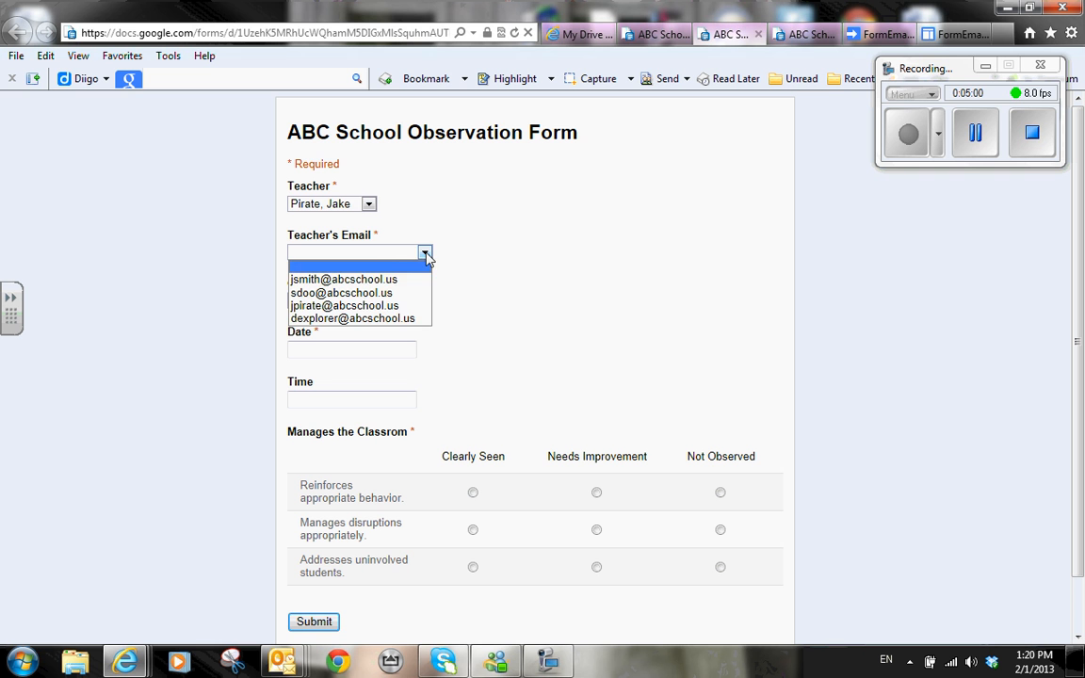
left_click(363, 305)
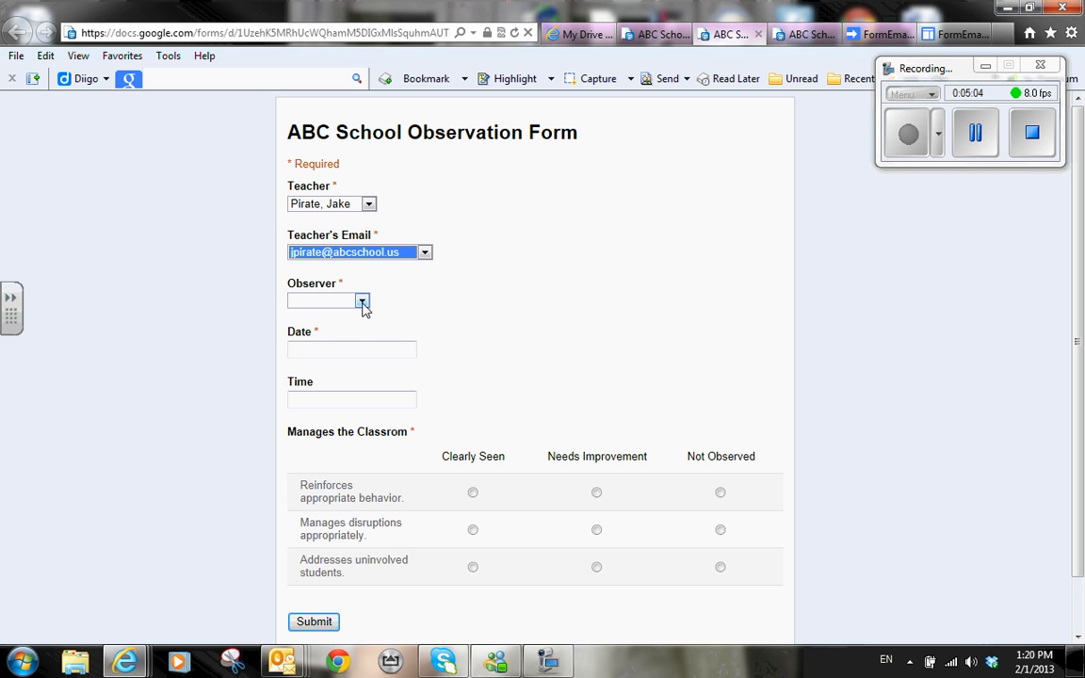
left_click(362, 301)
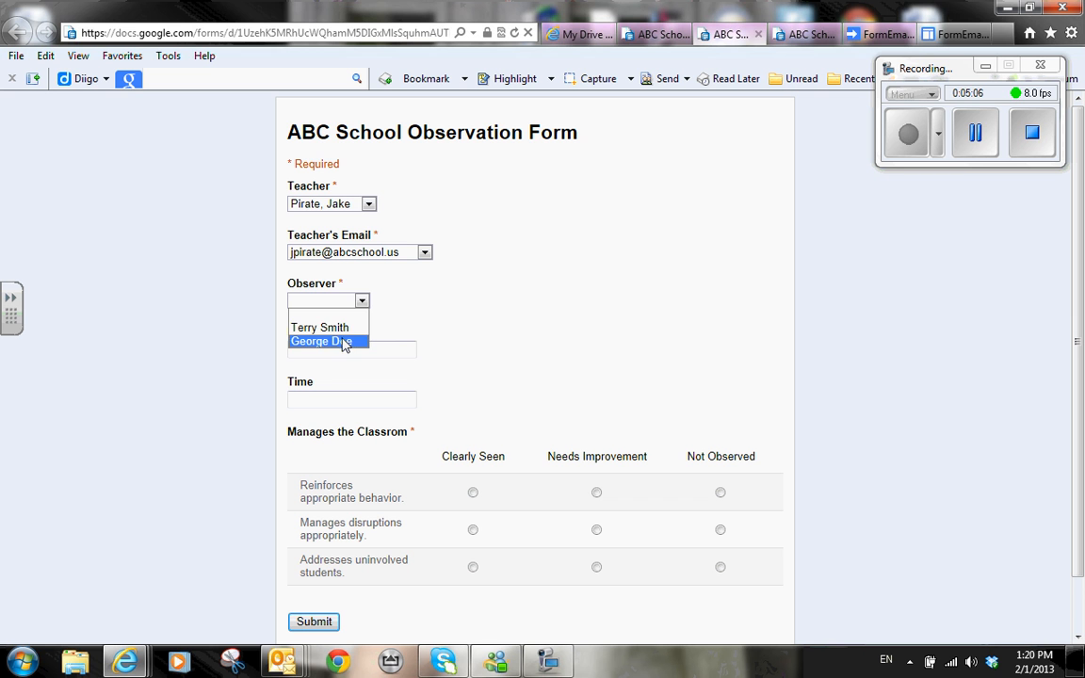
left_click(344, 341)
left_click(347, 347)
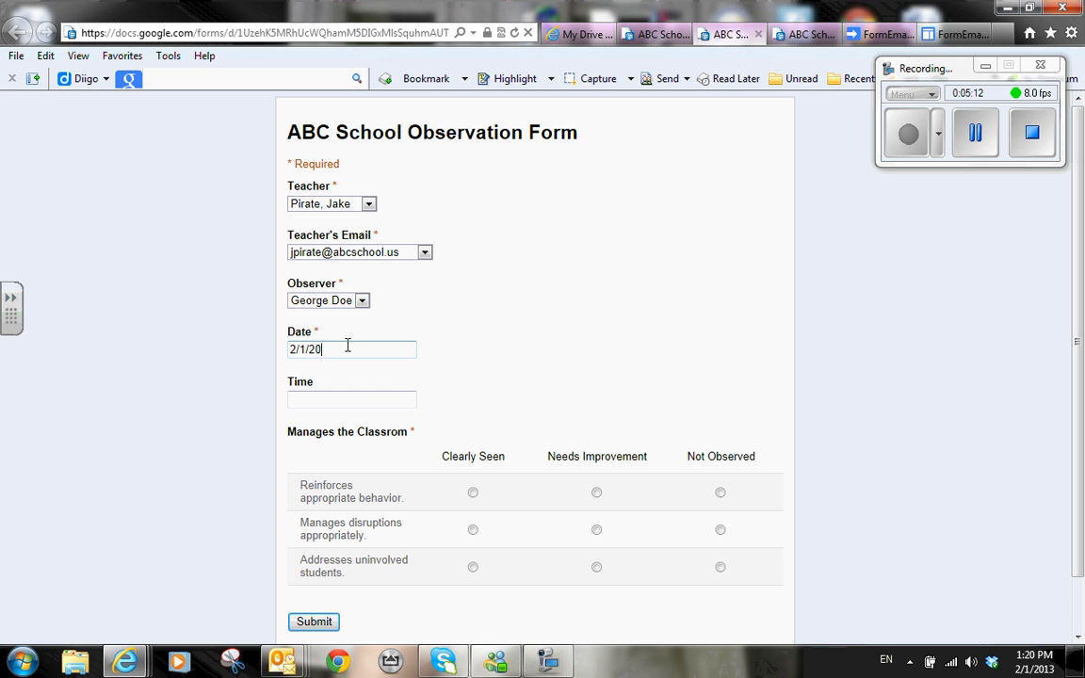
left_click(356, 399)
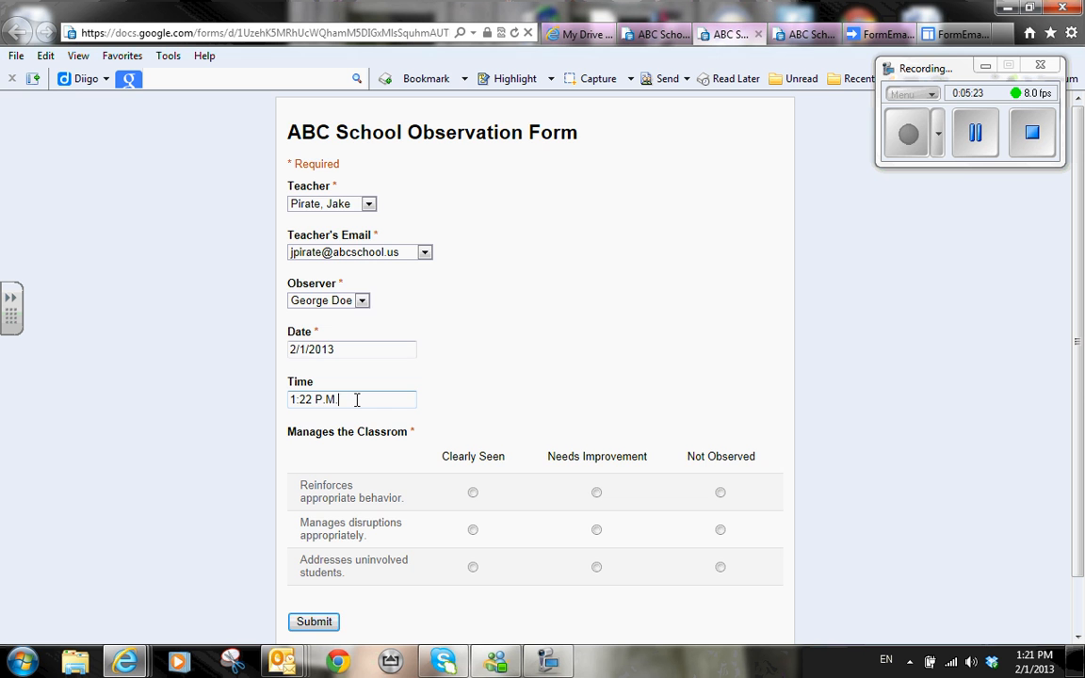
Step: Rate behavior Clearly Seen, disruptions Needs Improvement, uninvolved students Clearly Seen, then submit
scroll(532, 386, "down", 1)
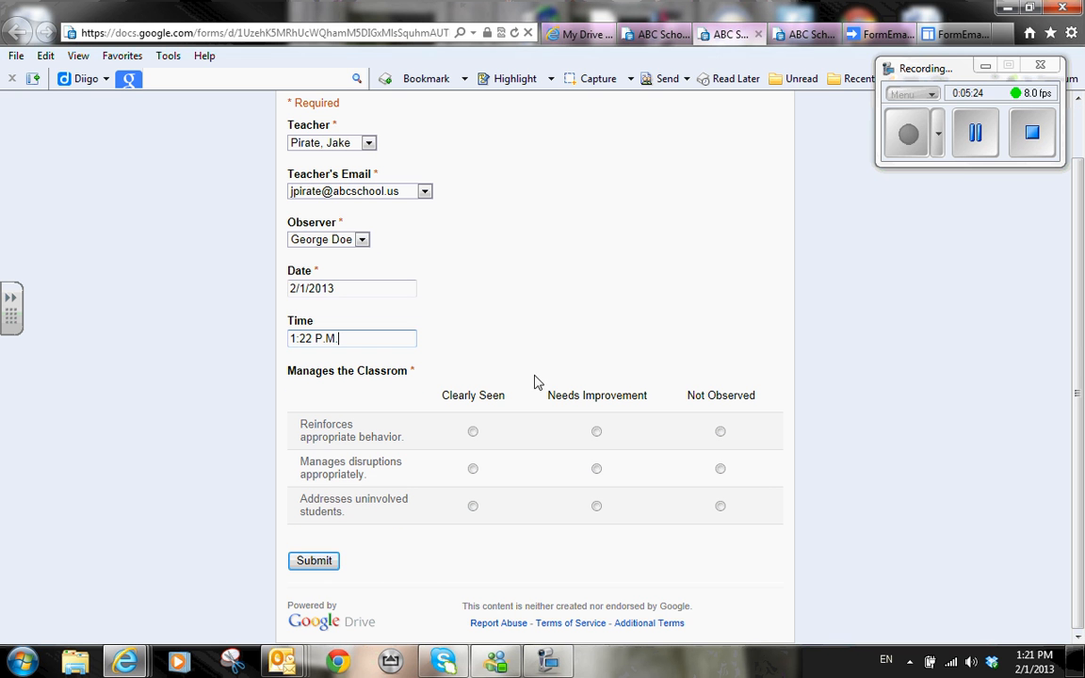
left_click(473, 432)
left_click(596, 468)
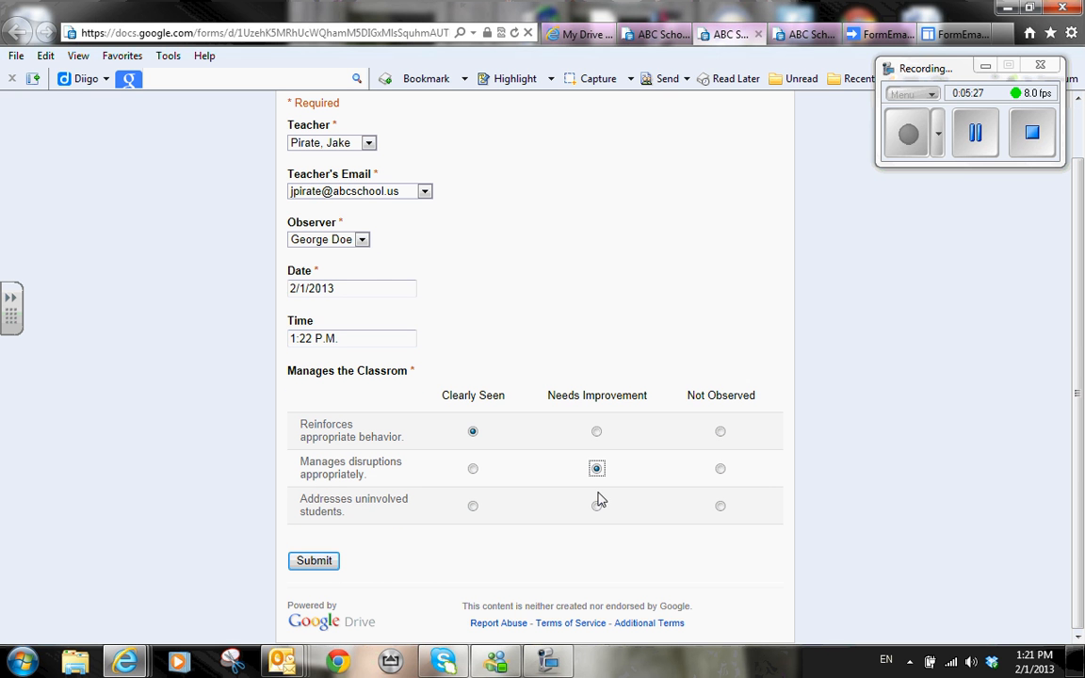
left_click(473, 506)
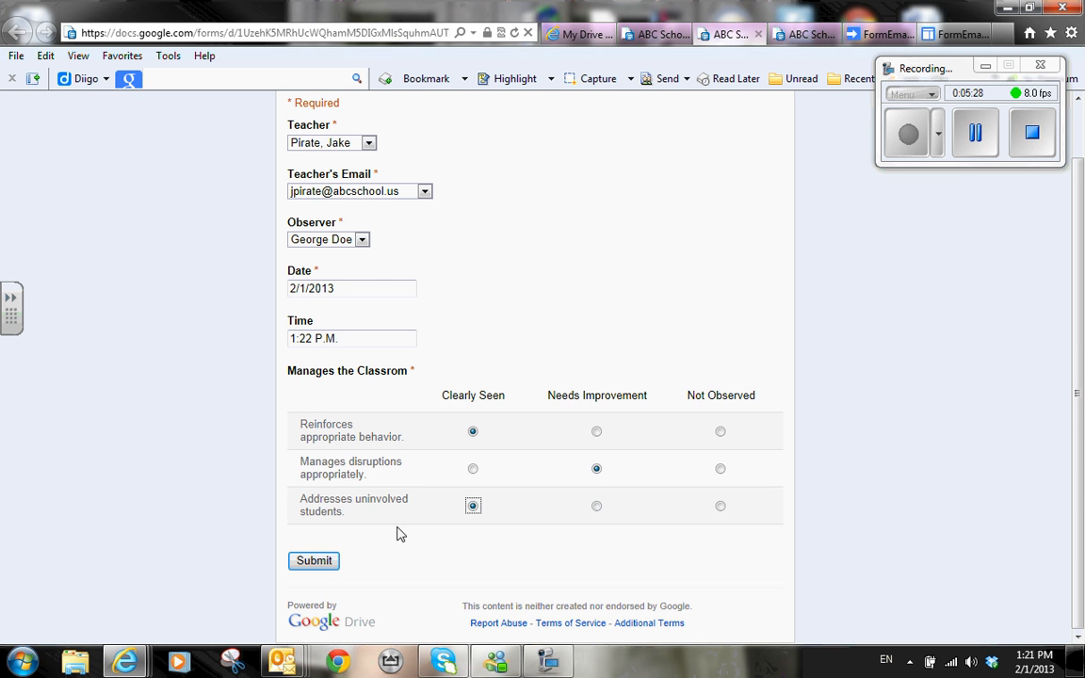
left_click(311, 562)
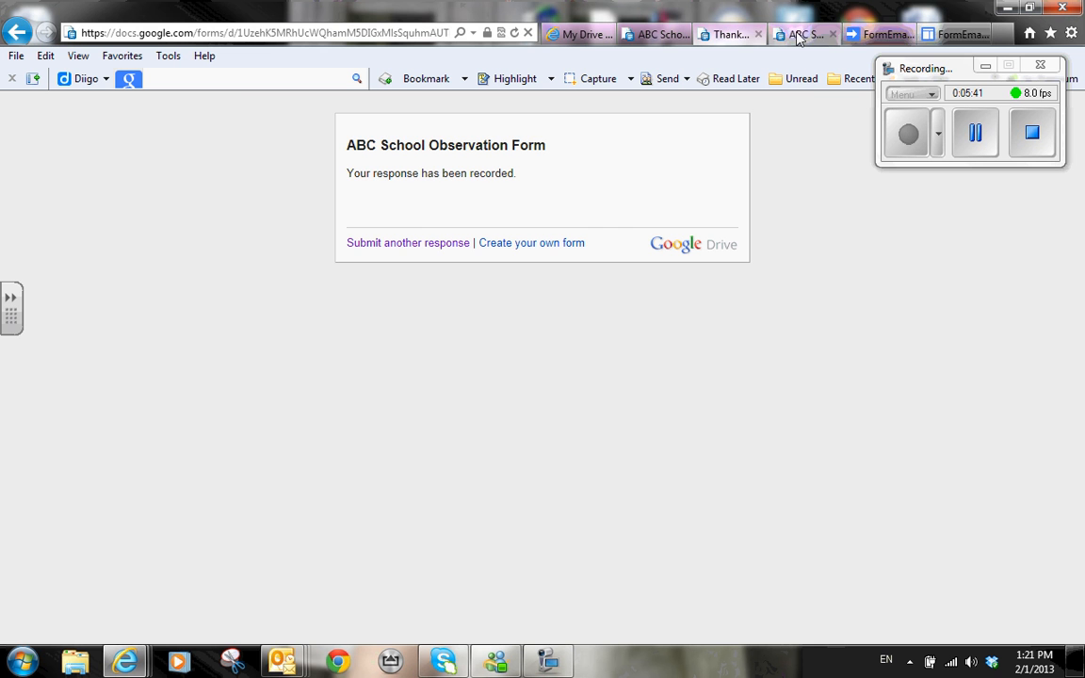
Step: Switch to the FormEmailer site's home page
left_click(875, 35)
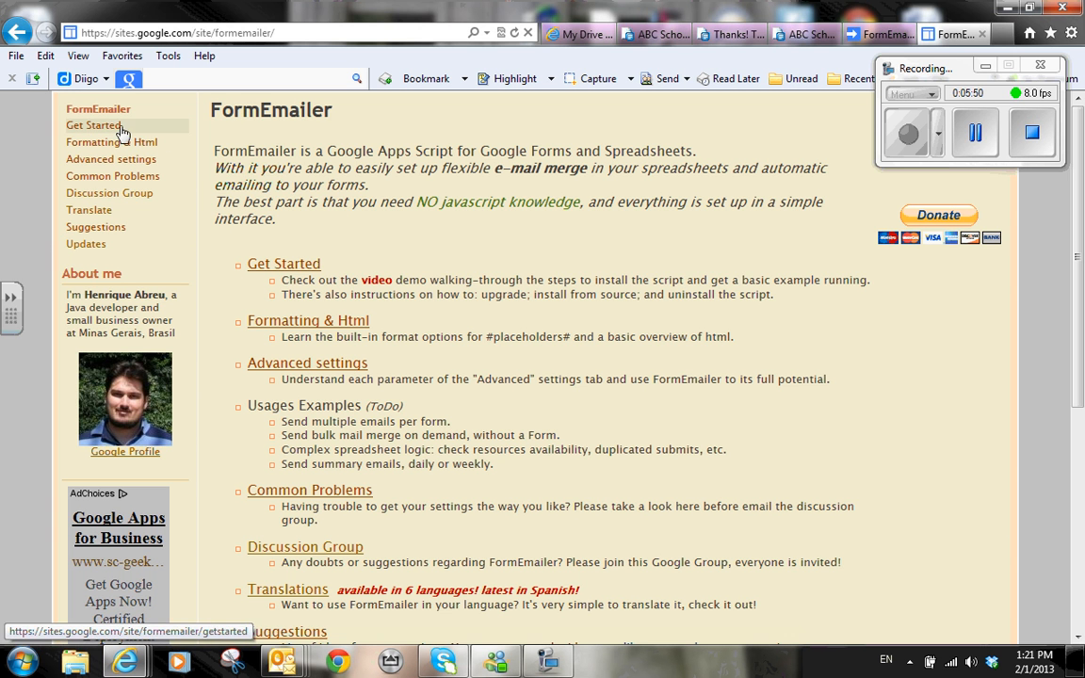
Step: View FormEmailer's Get Started page and the arrived Observation Data email, then return to the ABC School form's confirmation
left_click(295, 266)
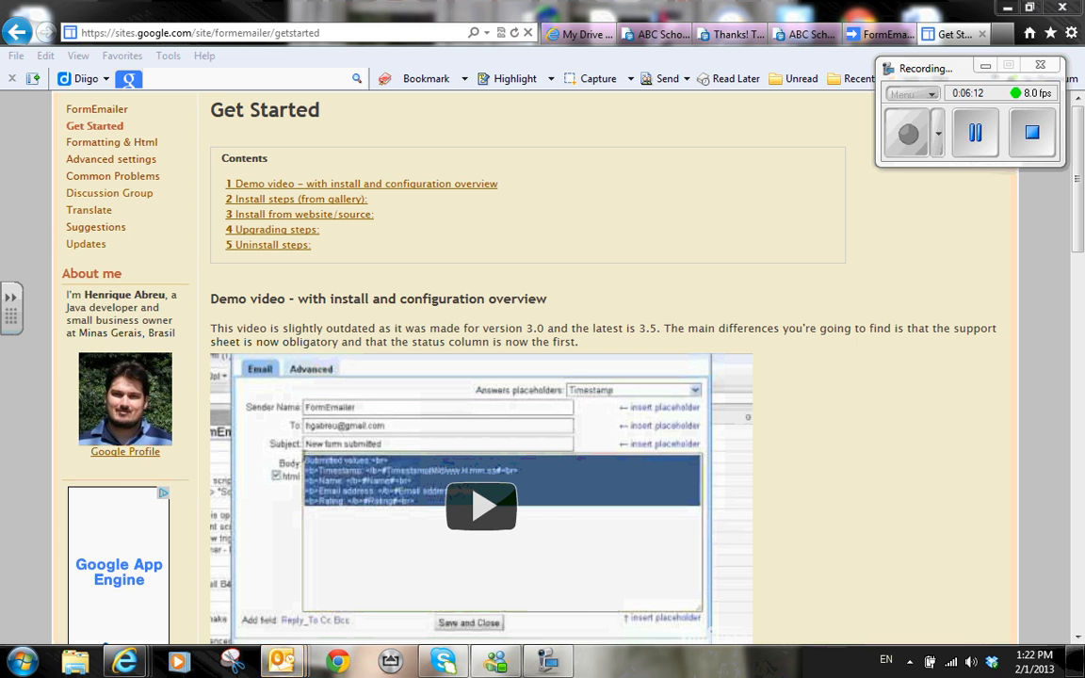
left_click_drag(0, 91, 679, 85)
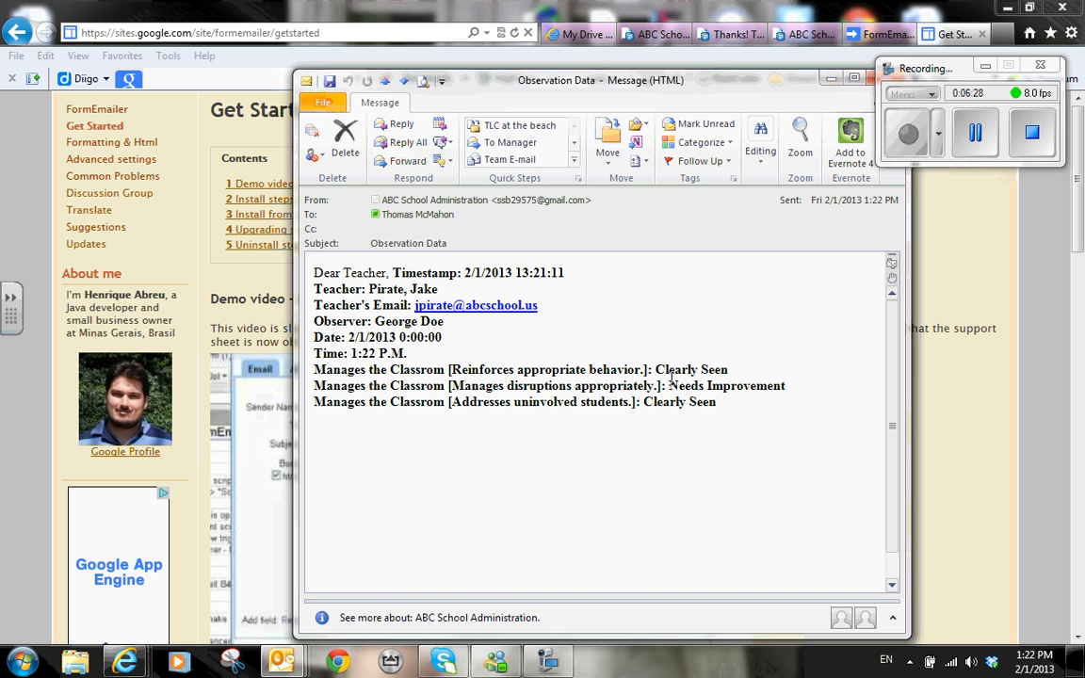
left_click(868, 81)
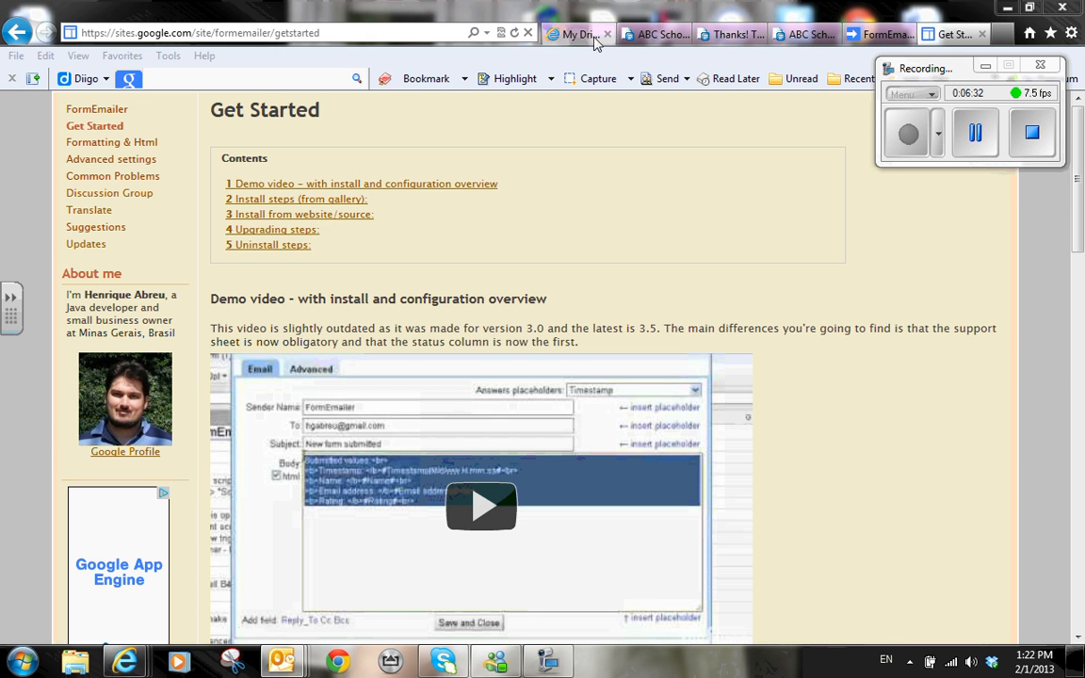
left_click(594, 35)
left_click(733, 36)
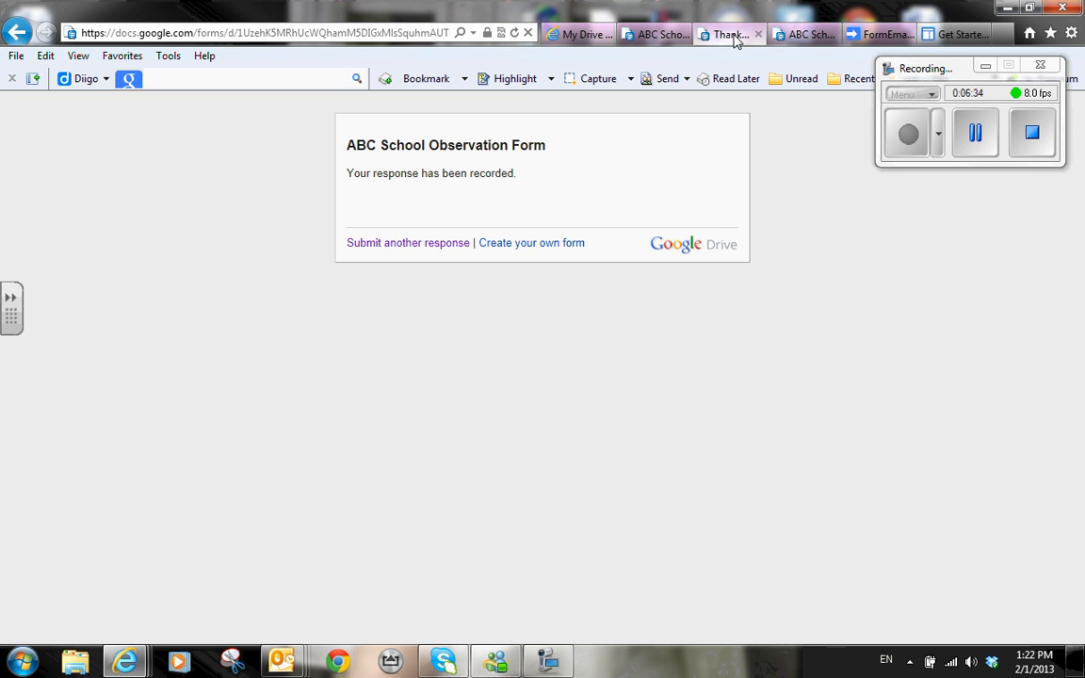